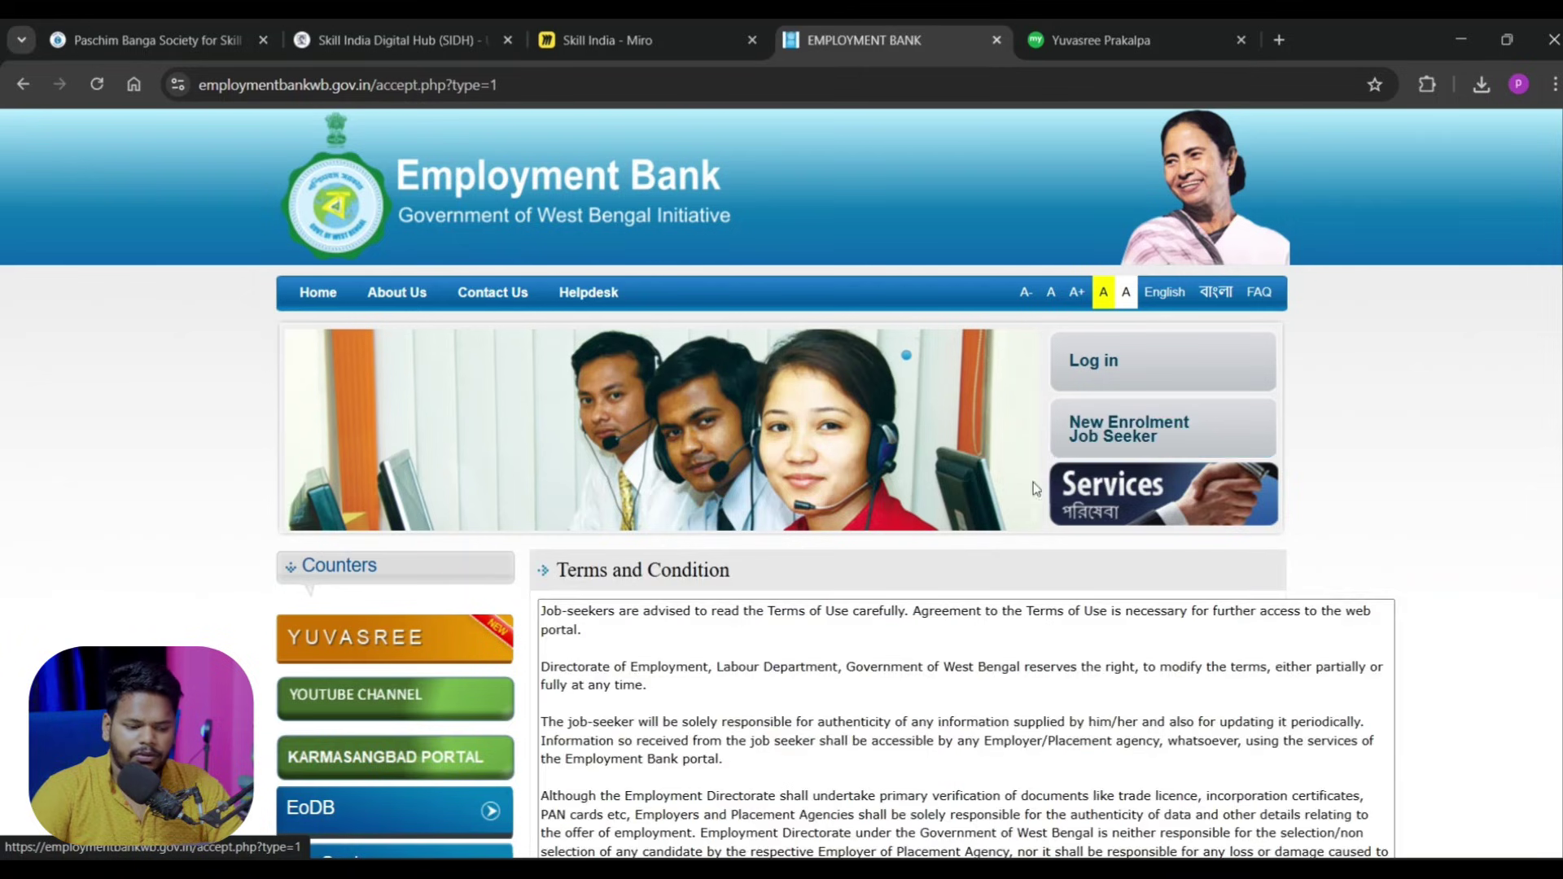
- Accept the terms and conditions and open the job seeker's new enrolment form
click(549, 556)
click(911, 612)
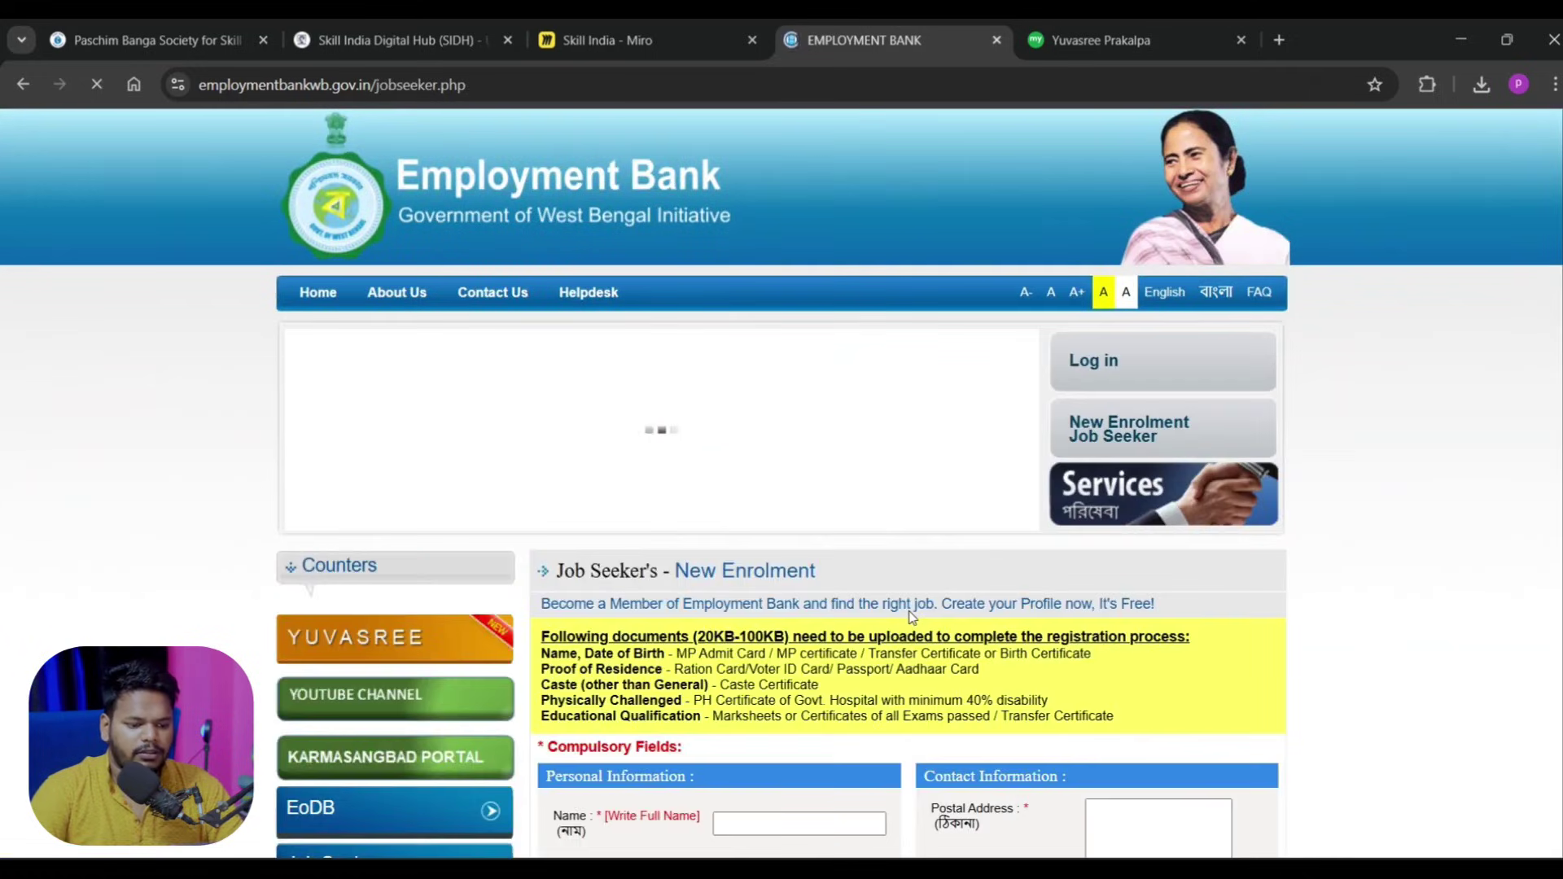
- Examine the enrolment form's personal, contact and education fields, including the choices offered for Exam Passed and Language
scroll(912, 616, down, 4)
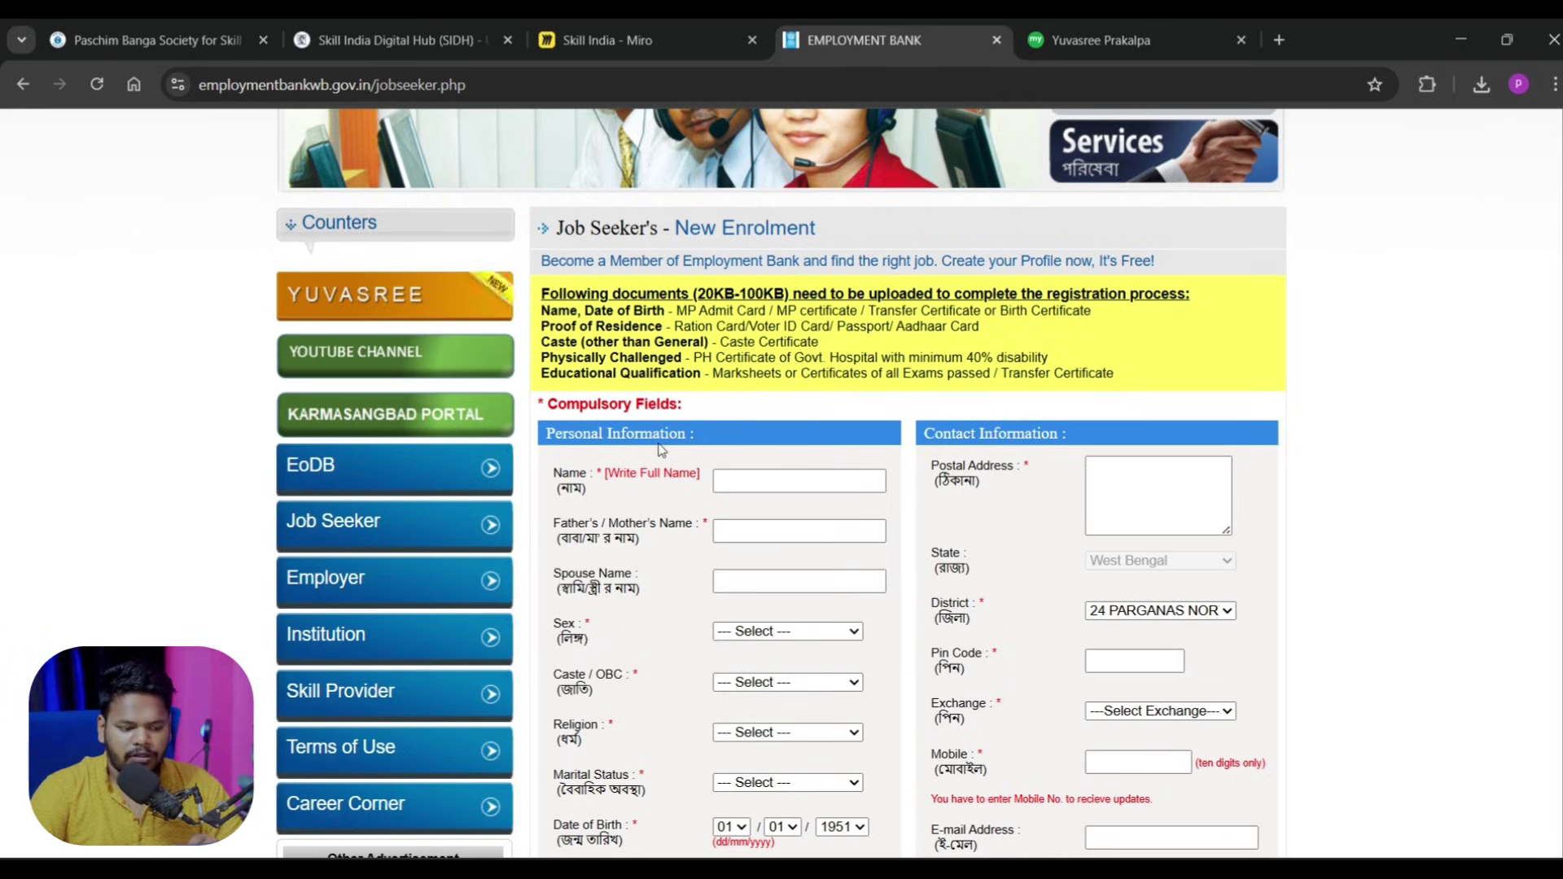
scroll(661, 450, down, 2)
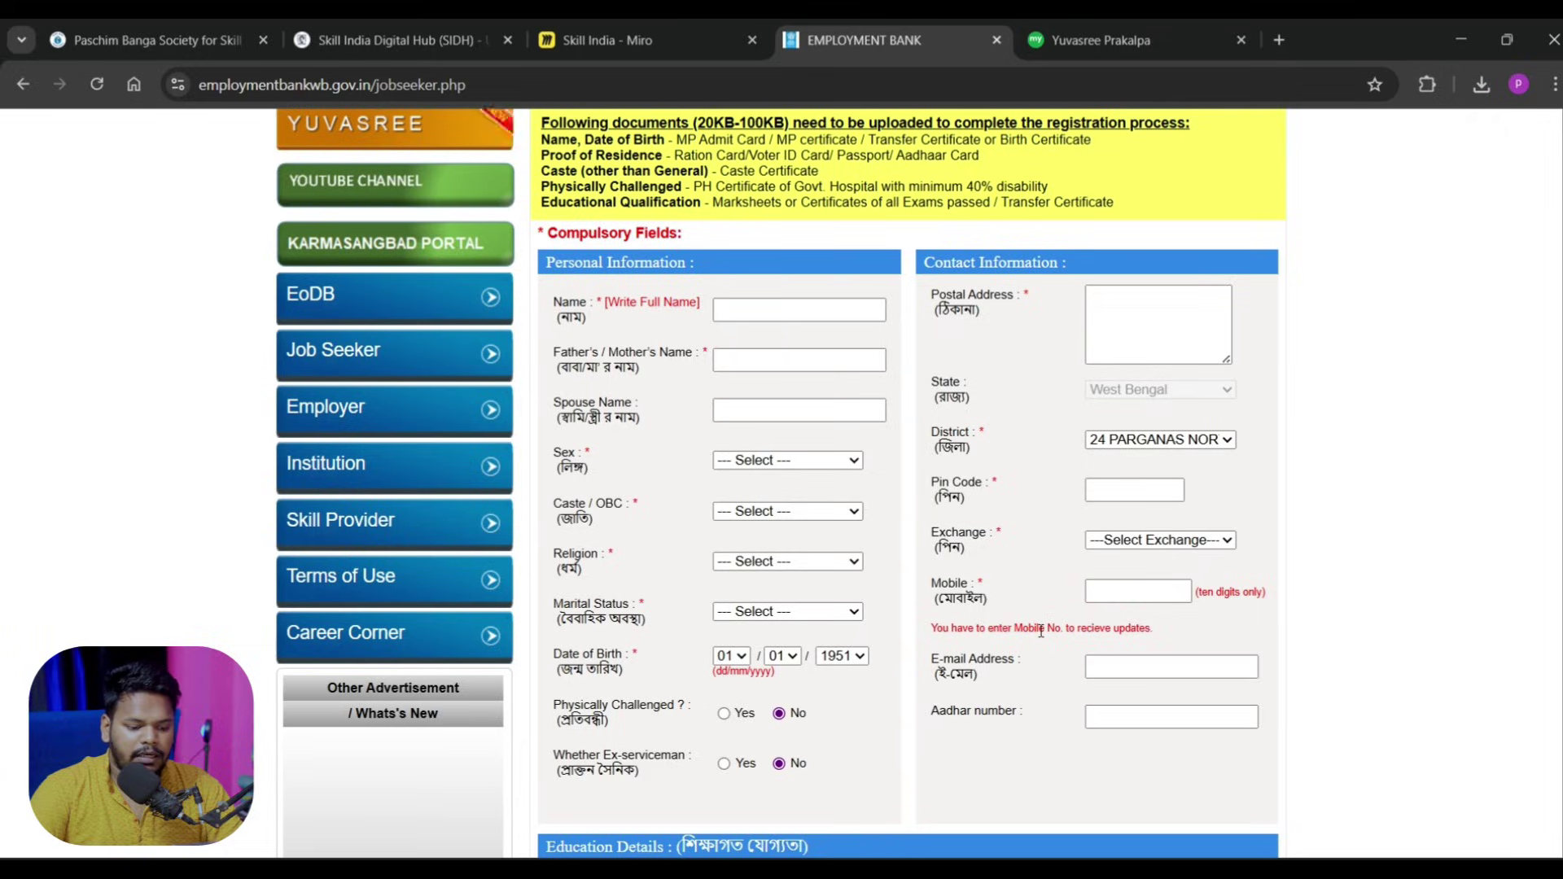
scroll(1048, 656, down, 5)
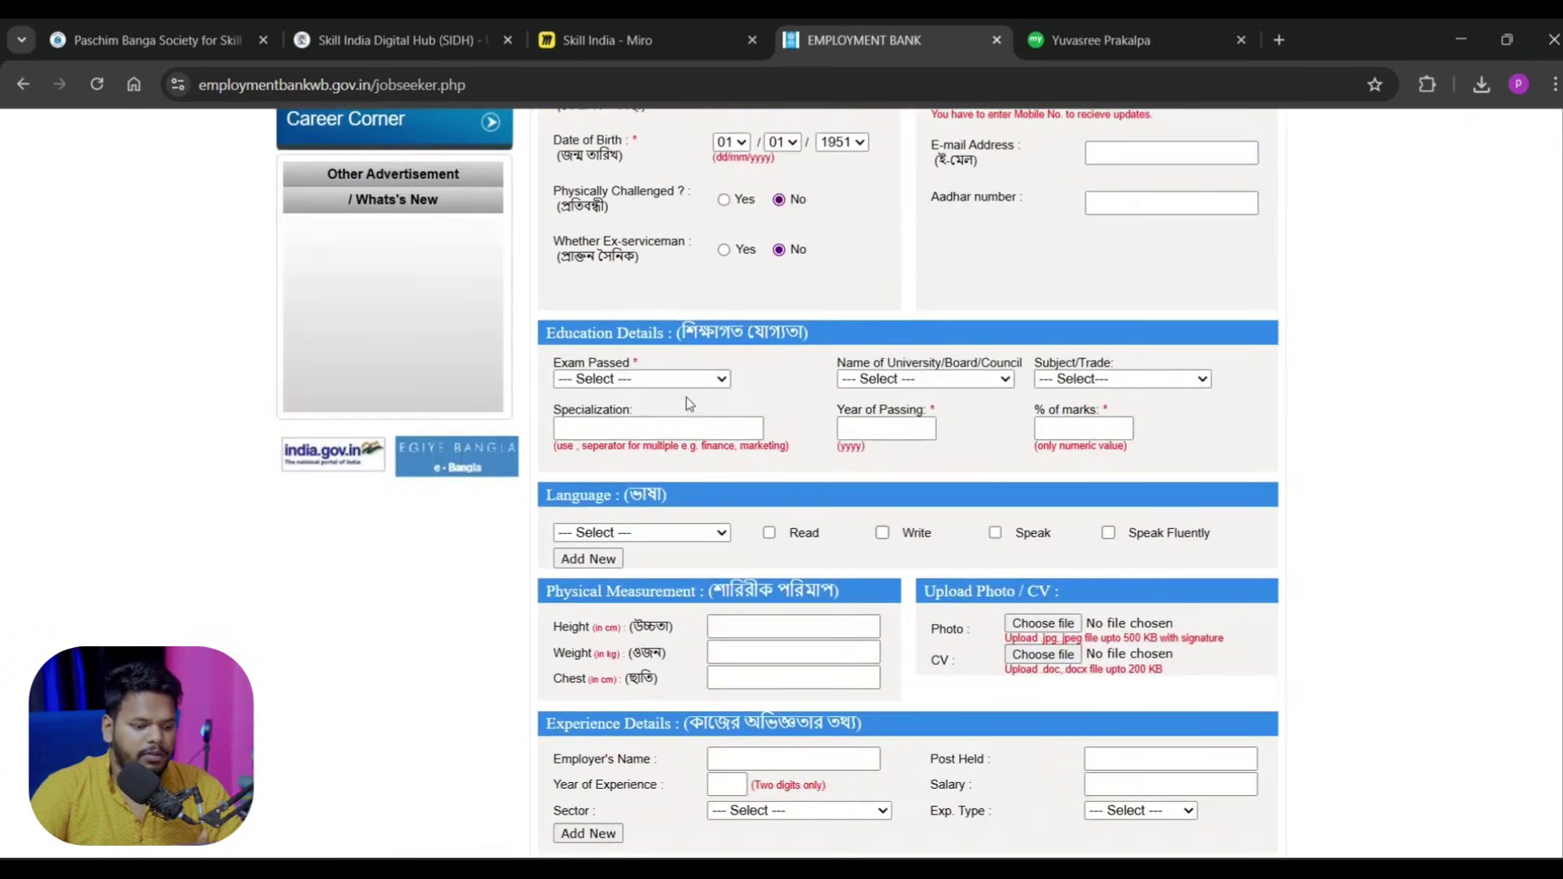
click(676, 382)
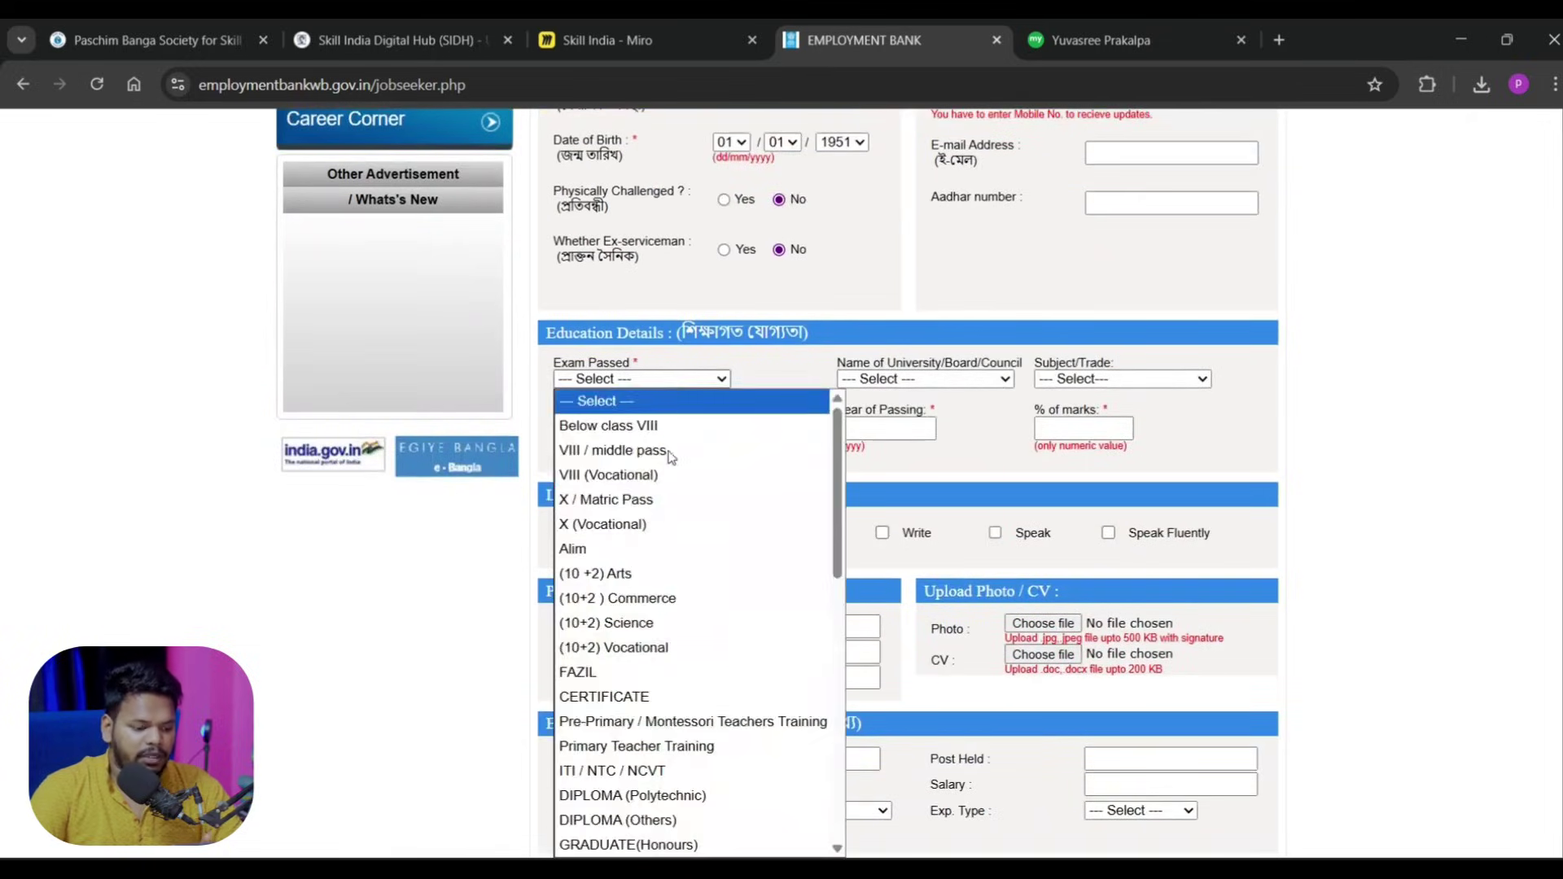
click(745, 380)
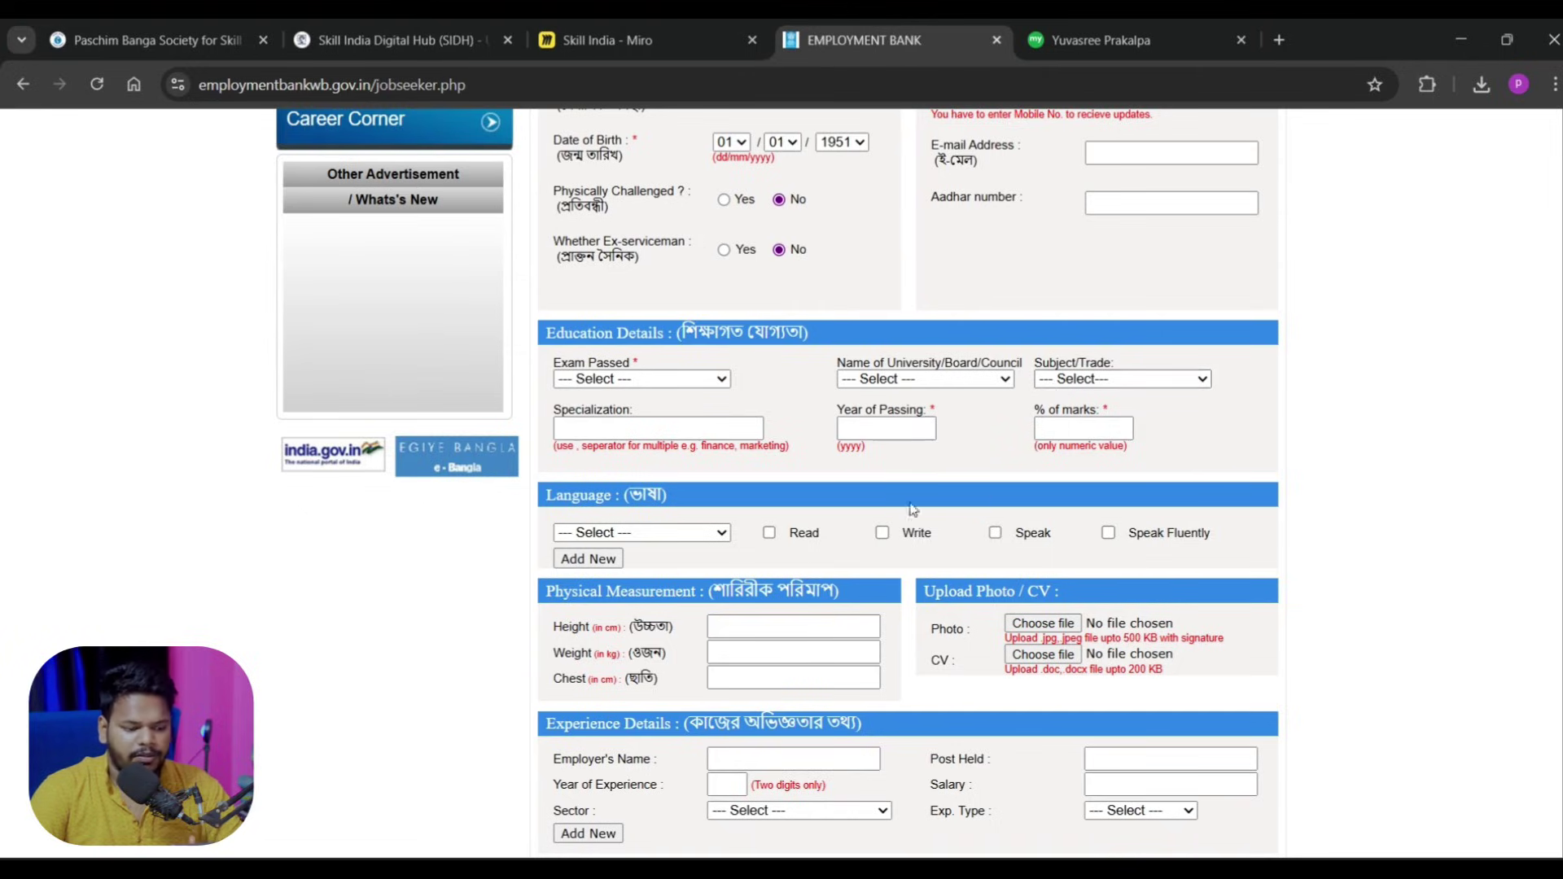
click(641, 532)
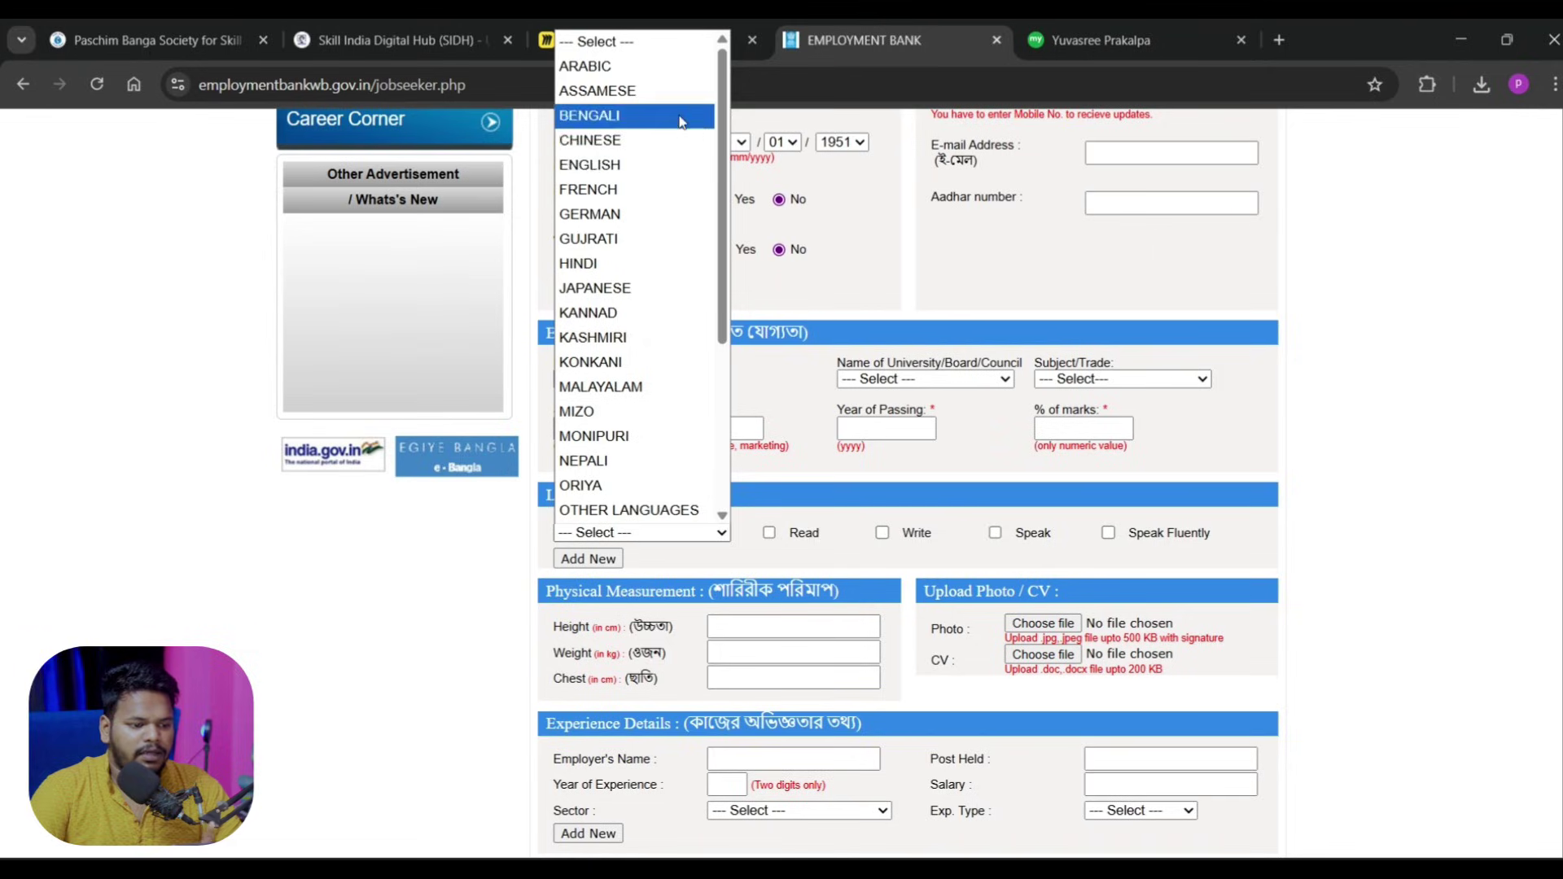
click(822, 393)
- Examine the physical measurement, upload, experience and additional information sections, including the choices offered for Proof of Residence
scroll(787, 380, down, 2)
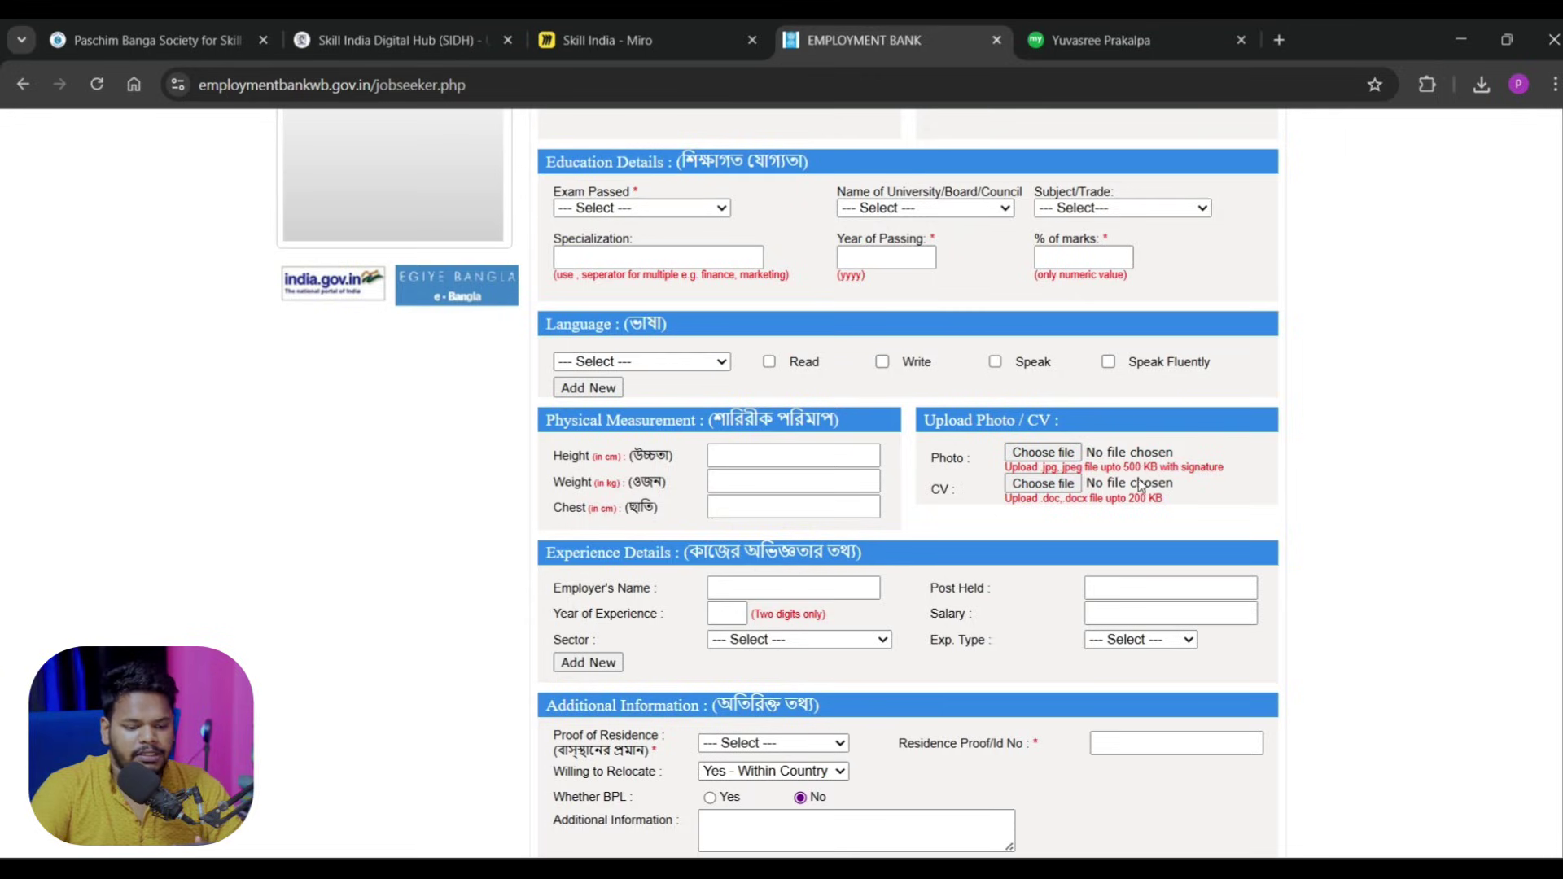
scroll(1135, 467, down, 2)
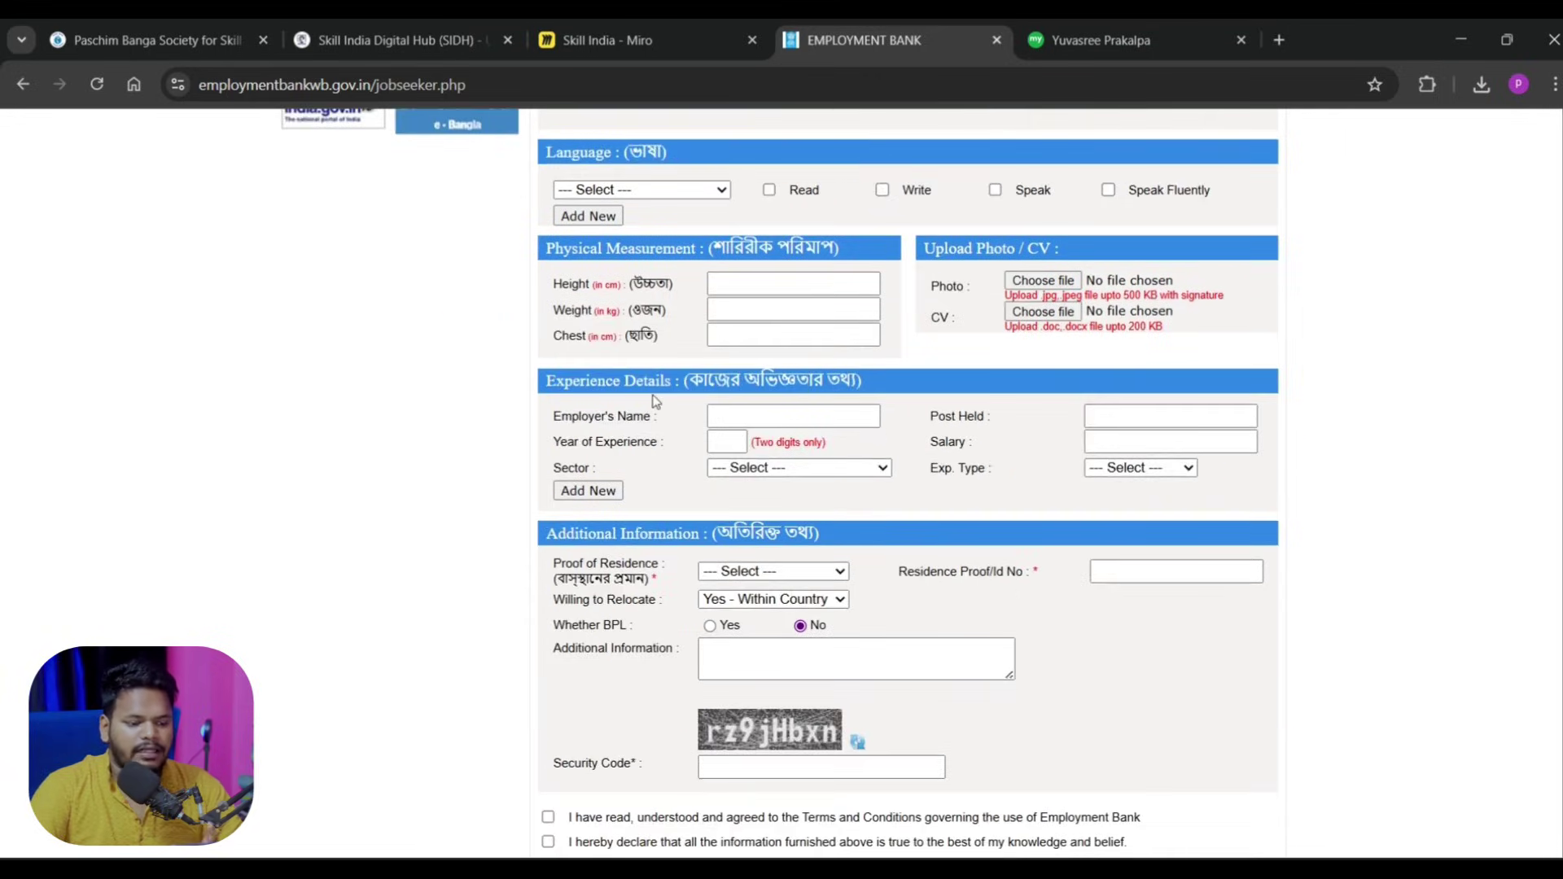
scroll(654, 401, down, 2)
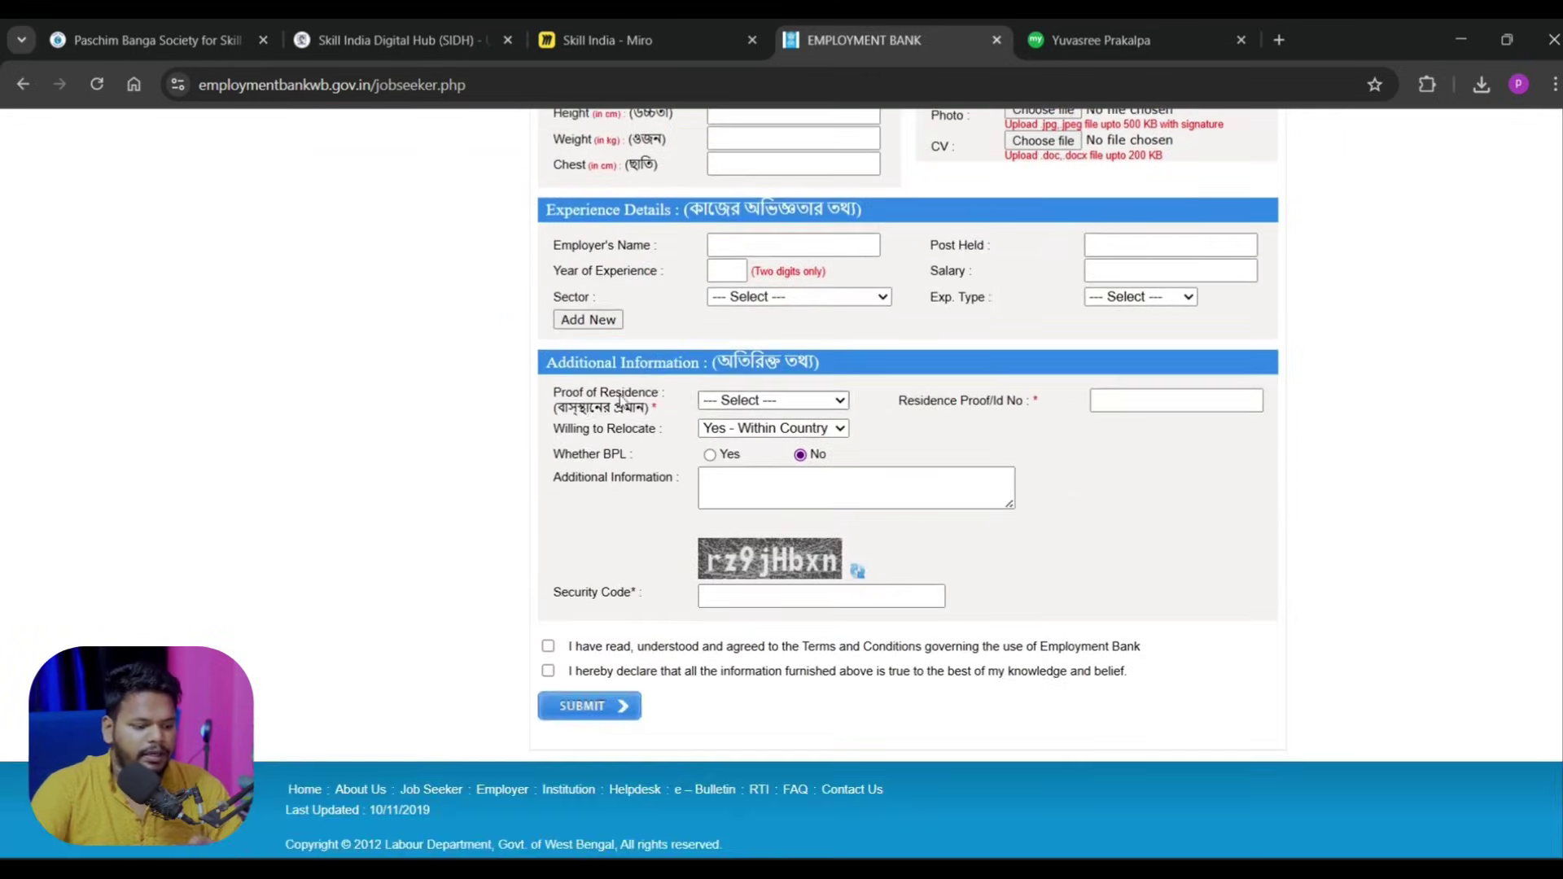
click(769, 406)
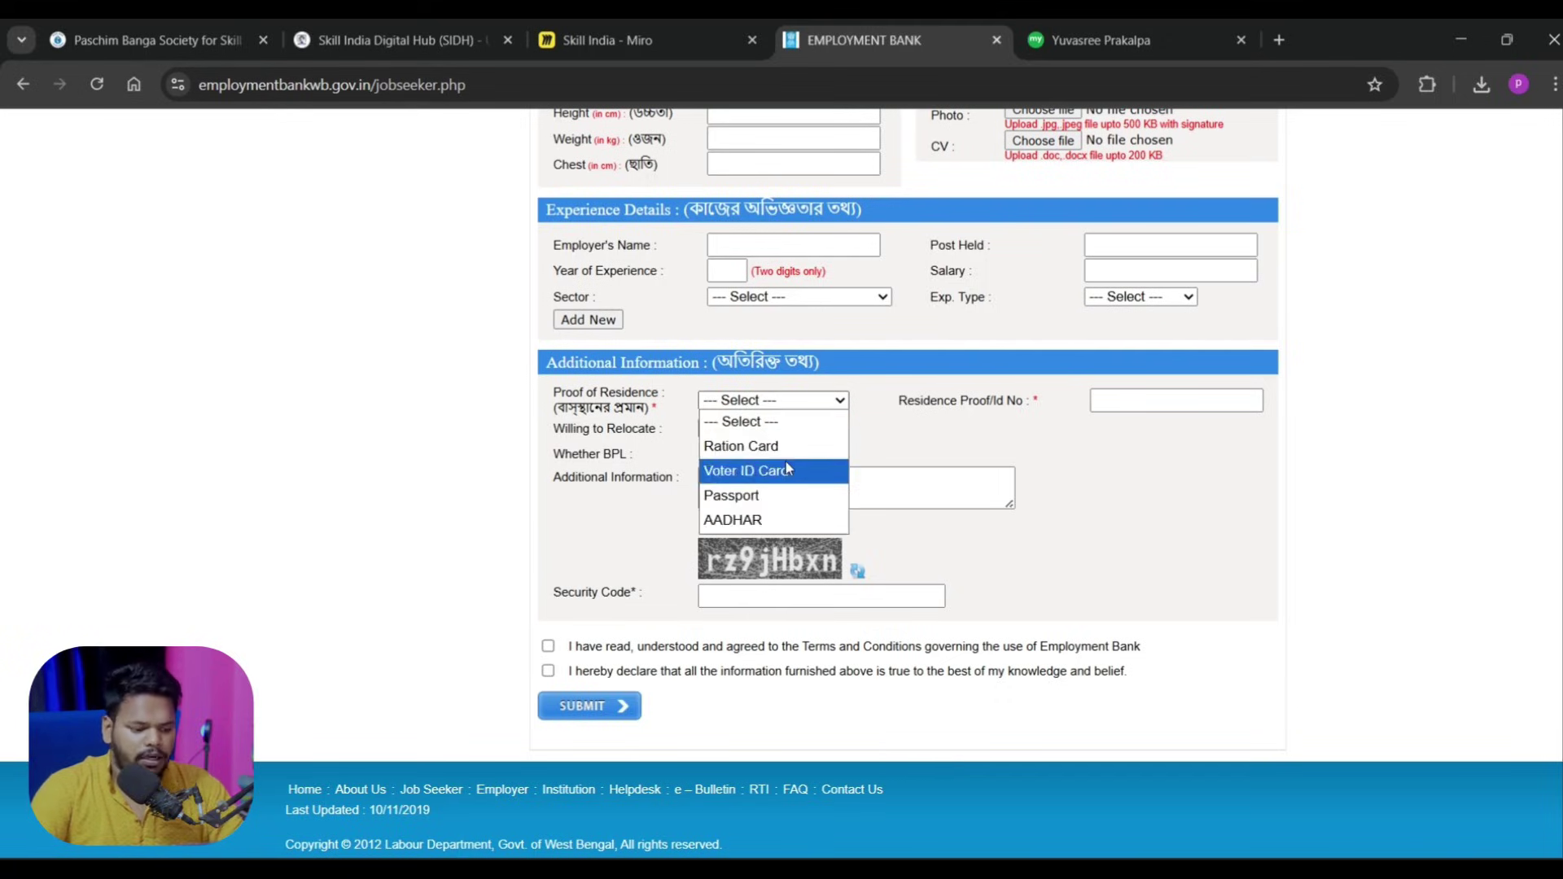
click(1059, 458)
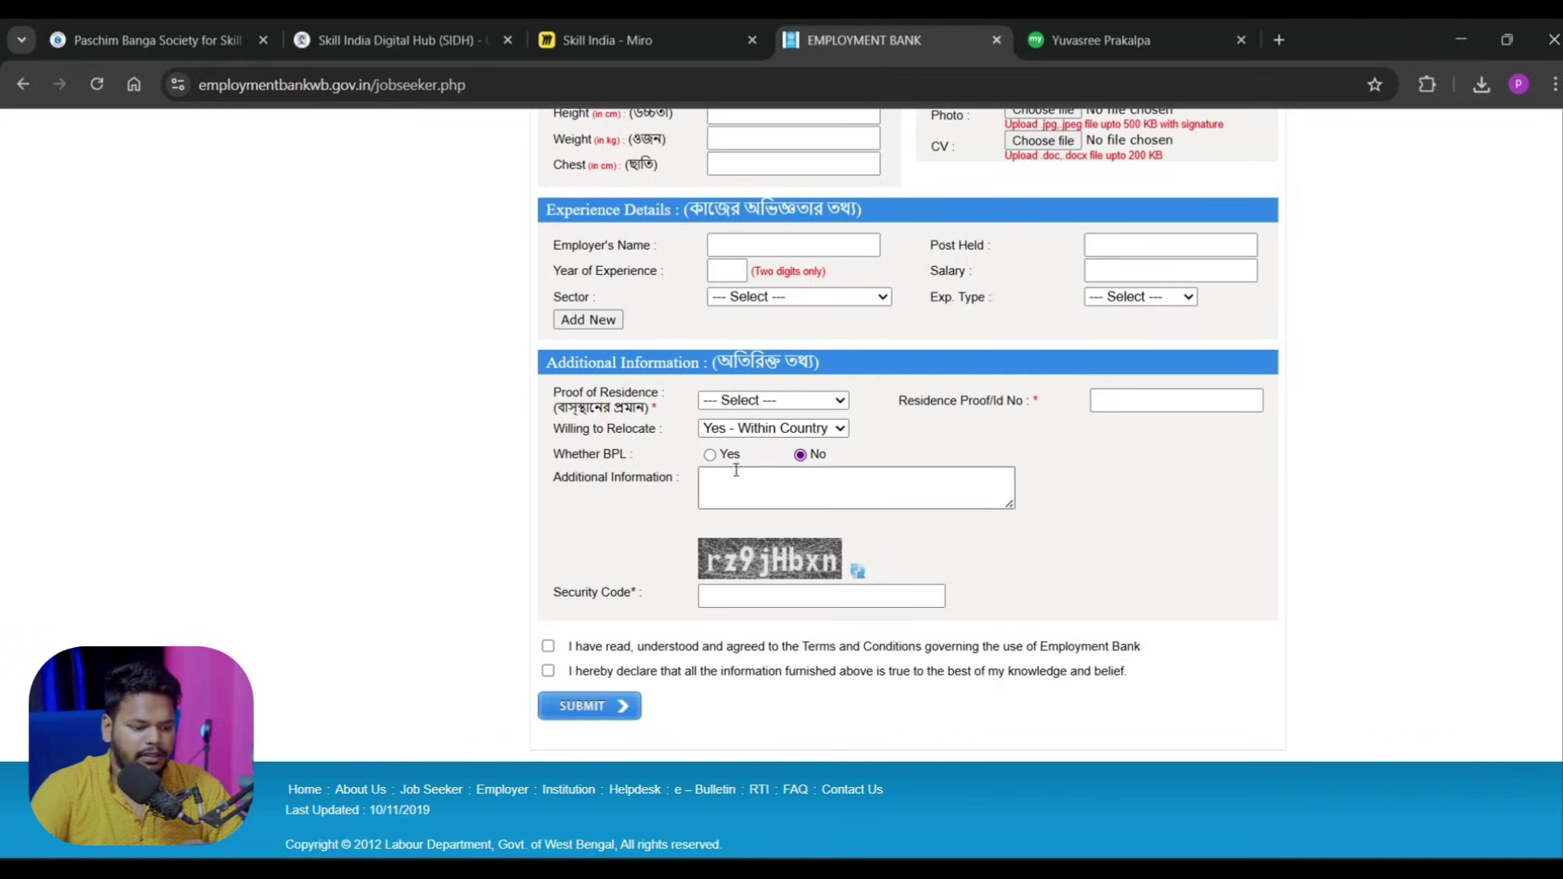
- Set Willing to Relocate to No and try to submit the enrolment form
click(754, 434)
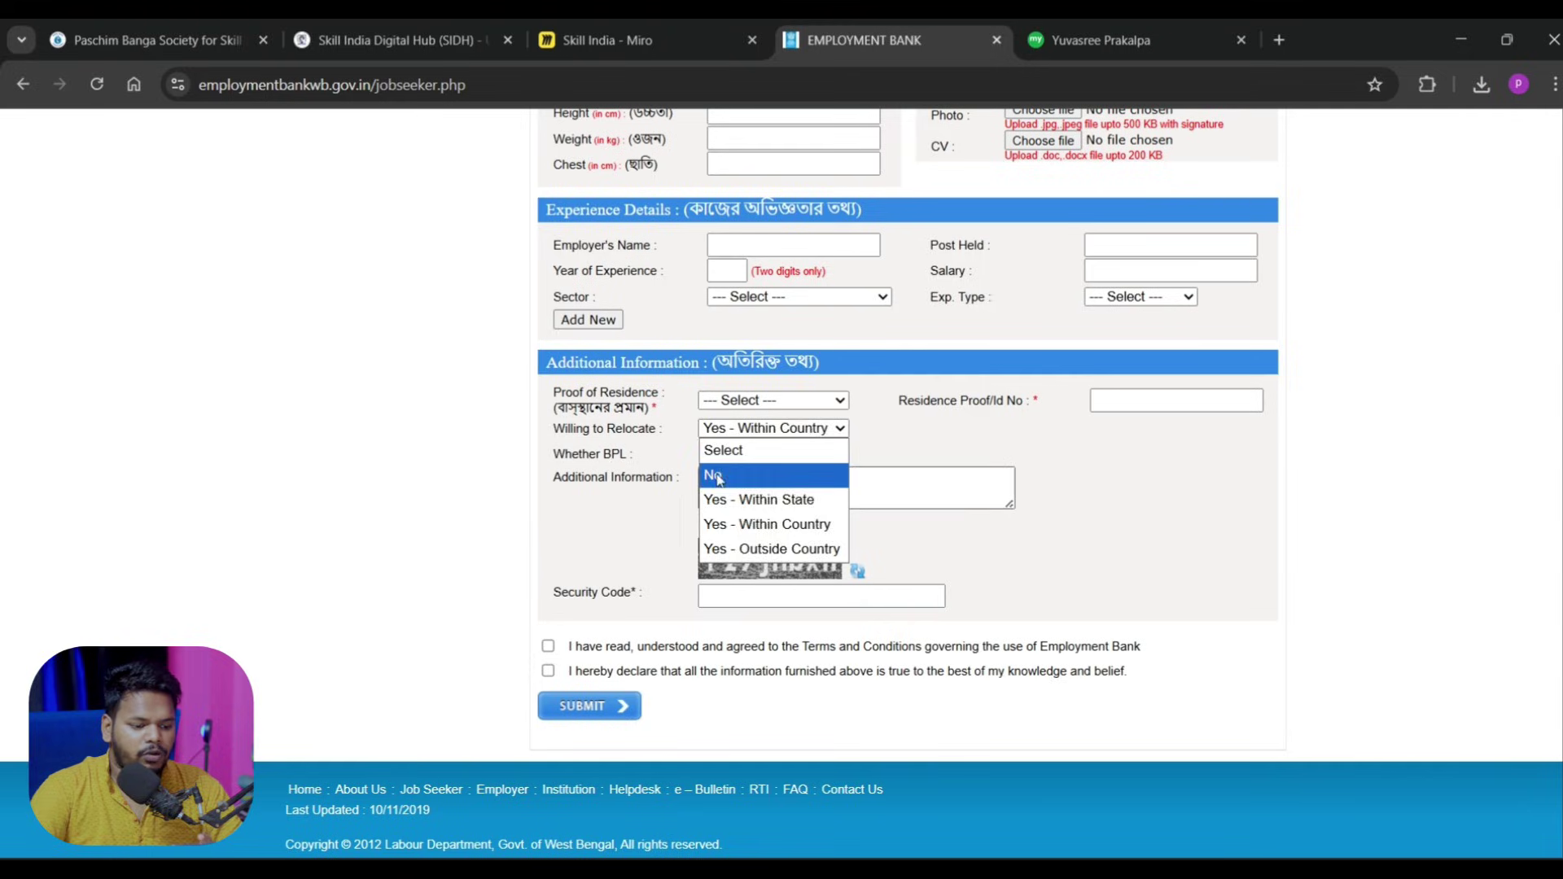
click(705, 474)
click(747, 432)
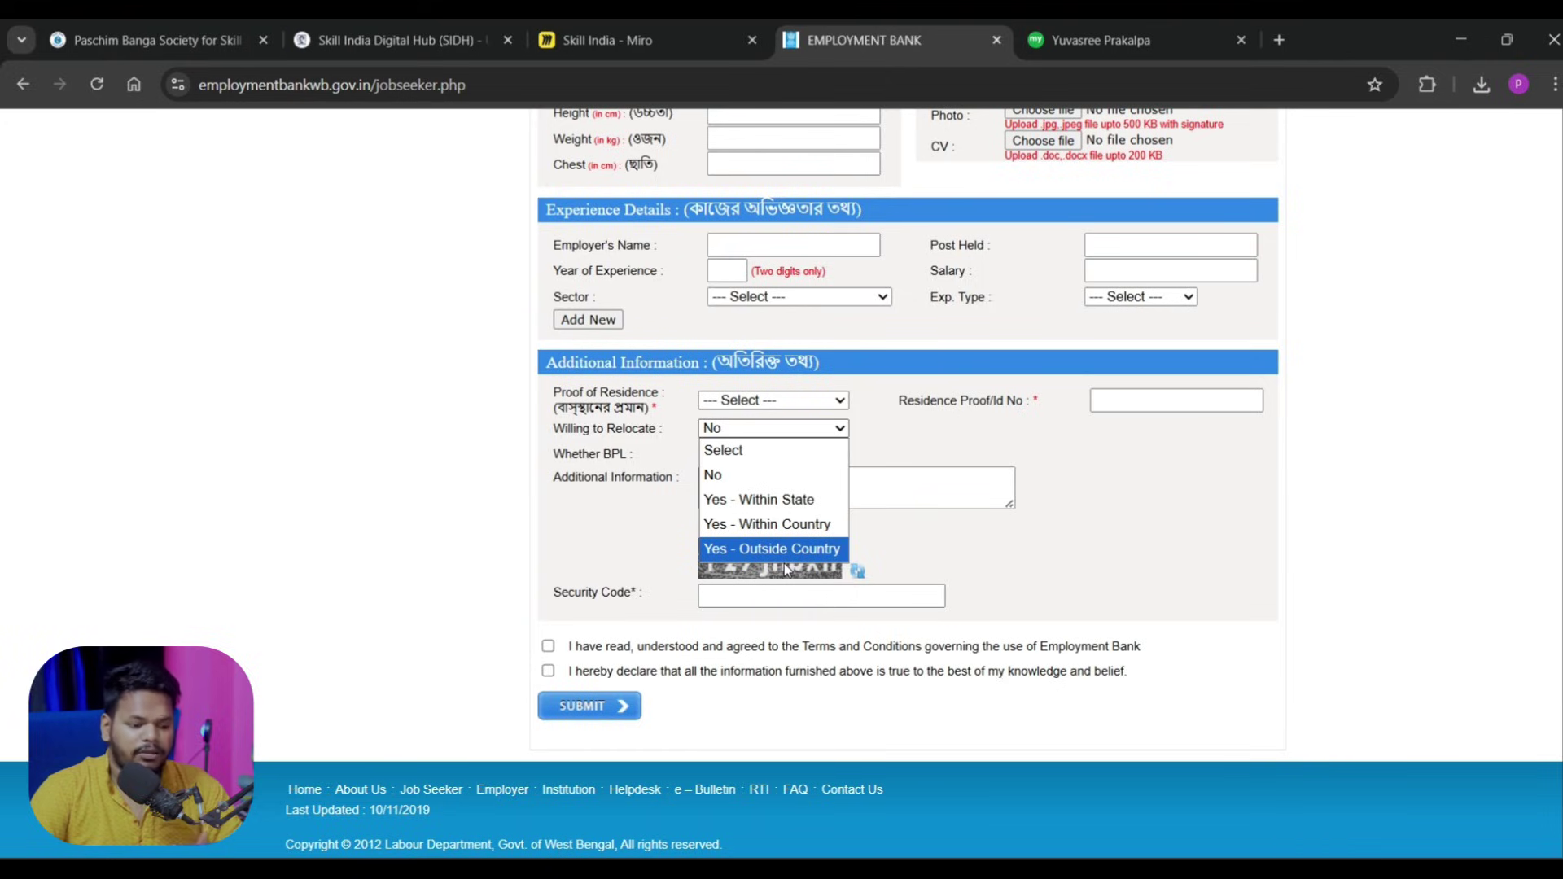
click(908, 548)
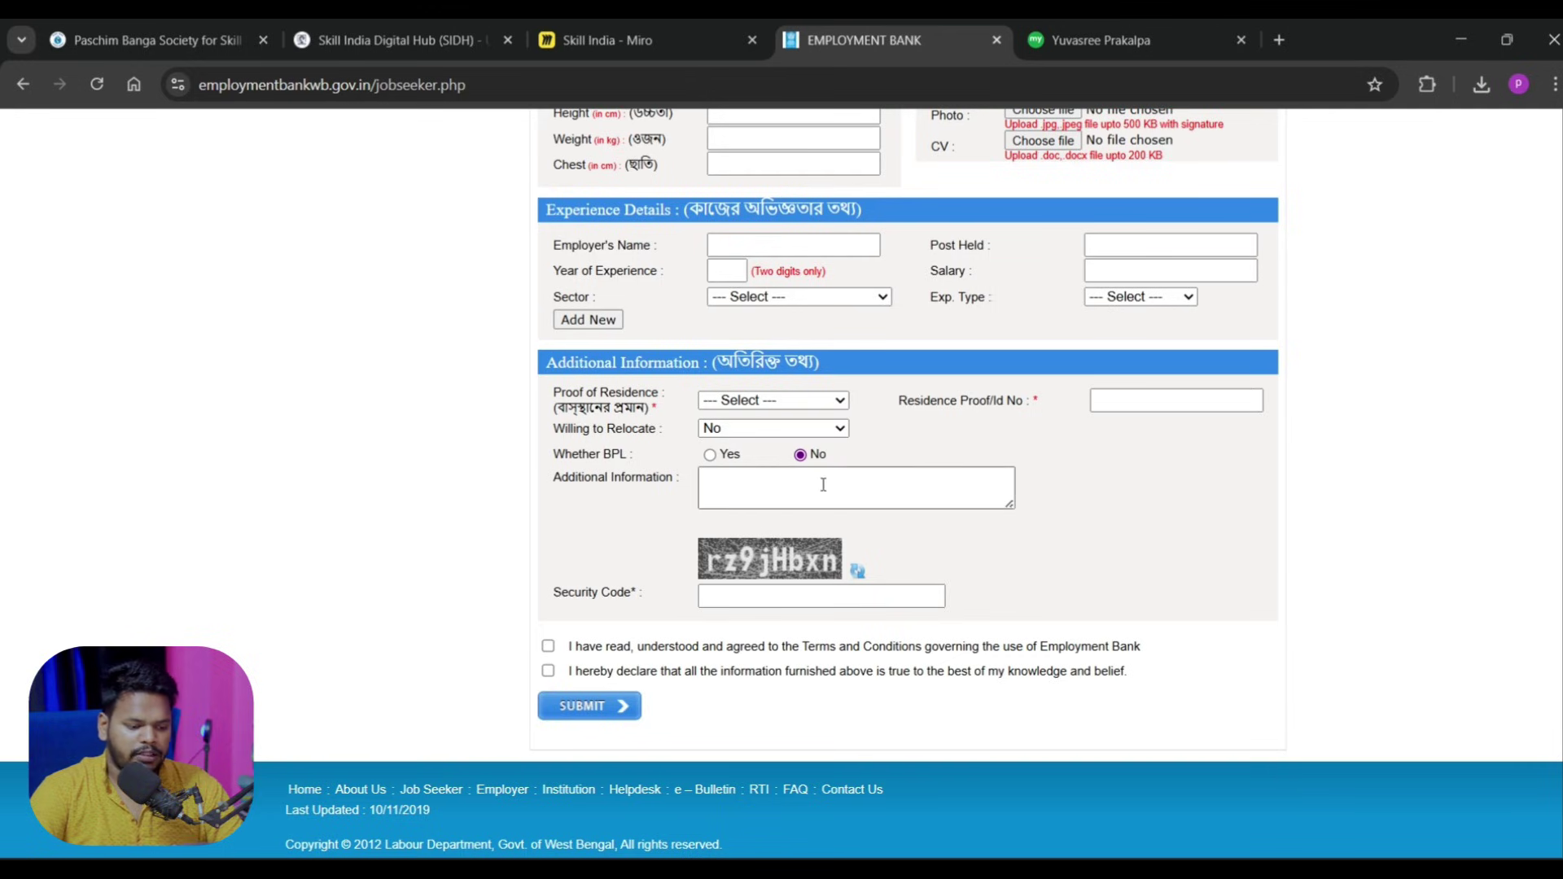
click(592, 706)
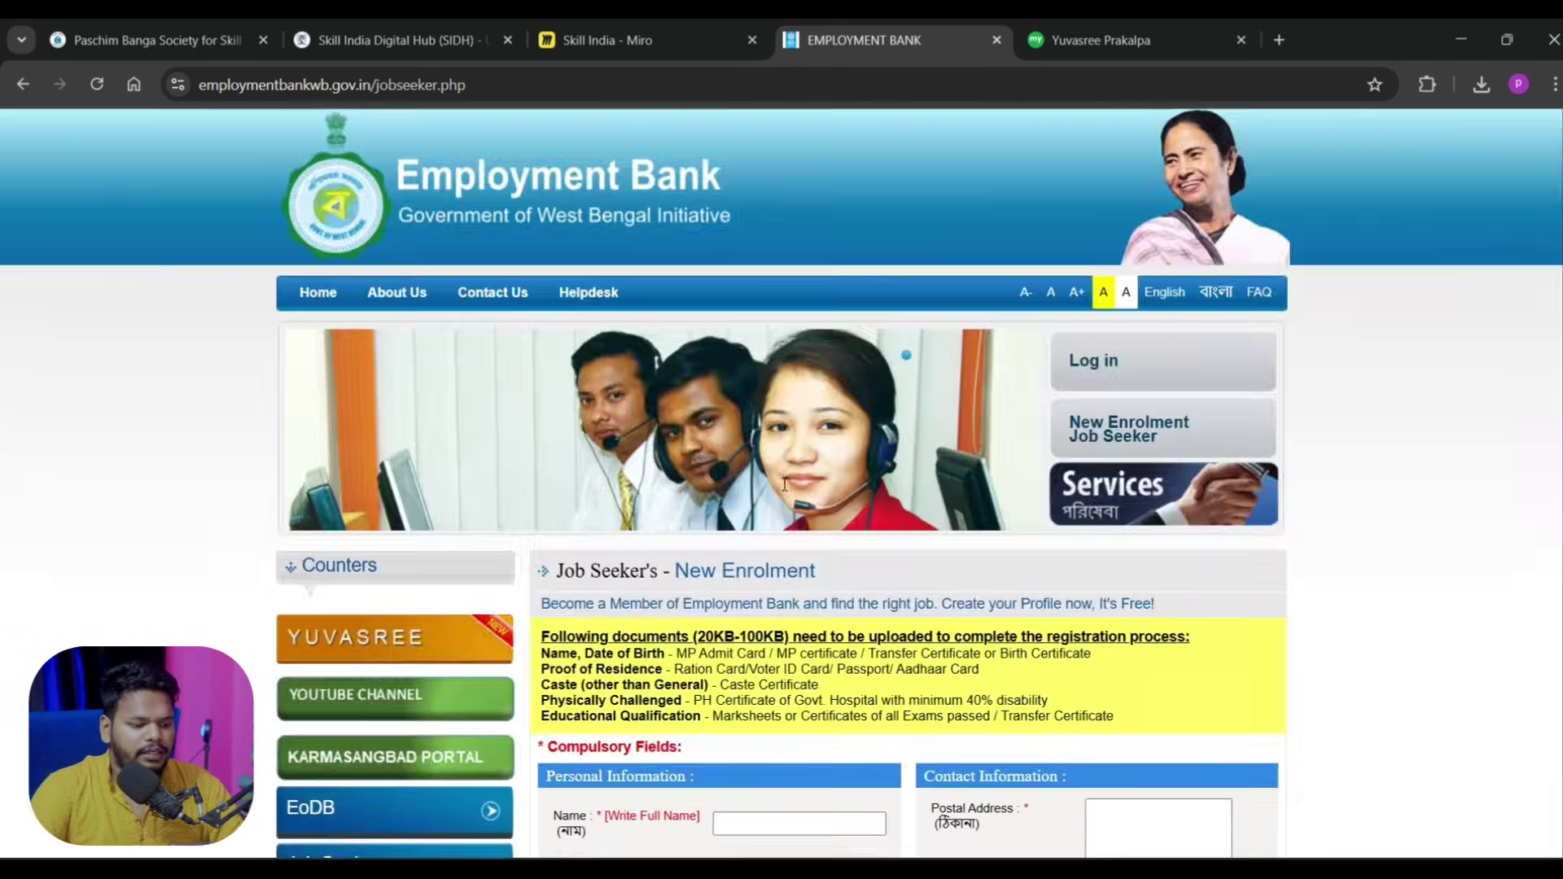
- Examine the required documents notice for the upload size range and the accepted name, date of birth and residence proofs
scroll(686, 592, down, 2)
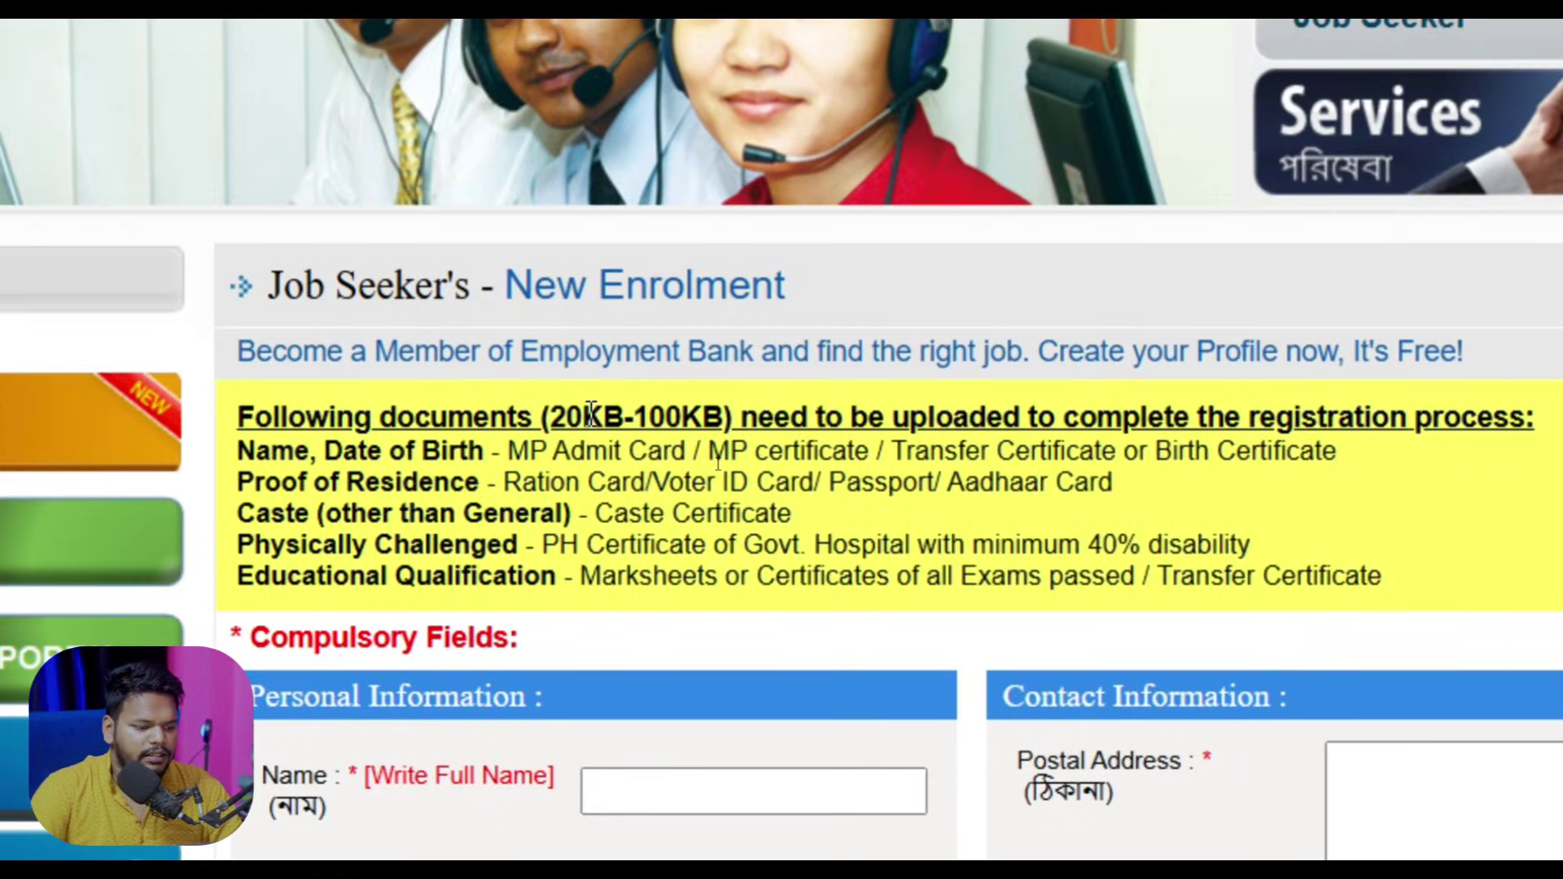
drag(561, 415, 747, 397)
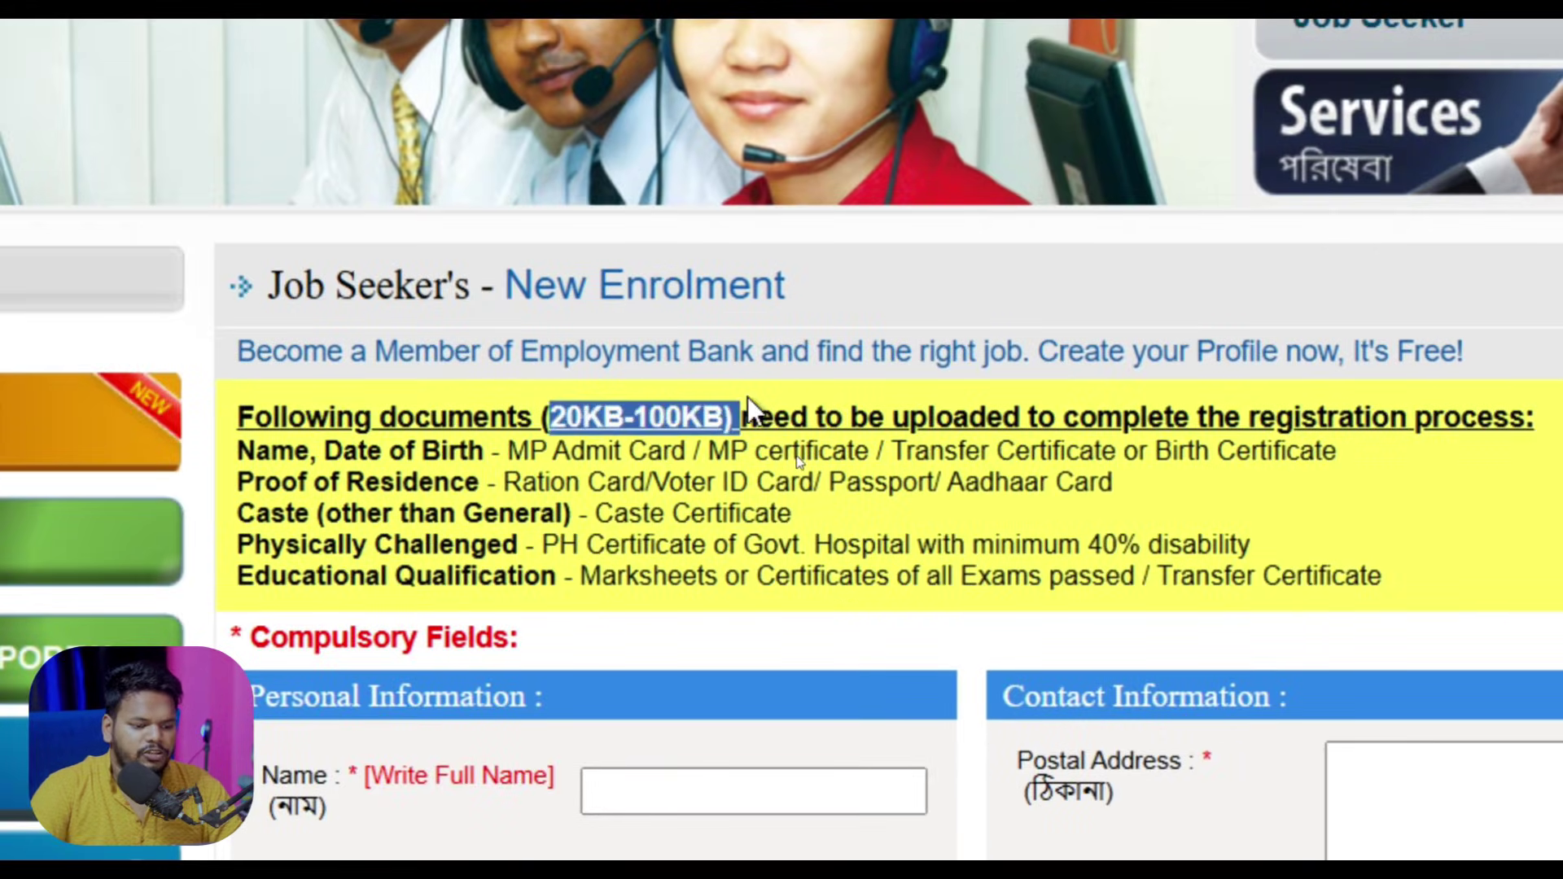
click(893, 407)
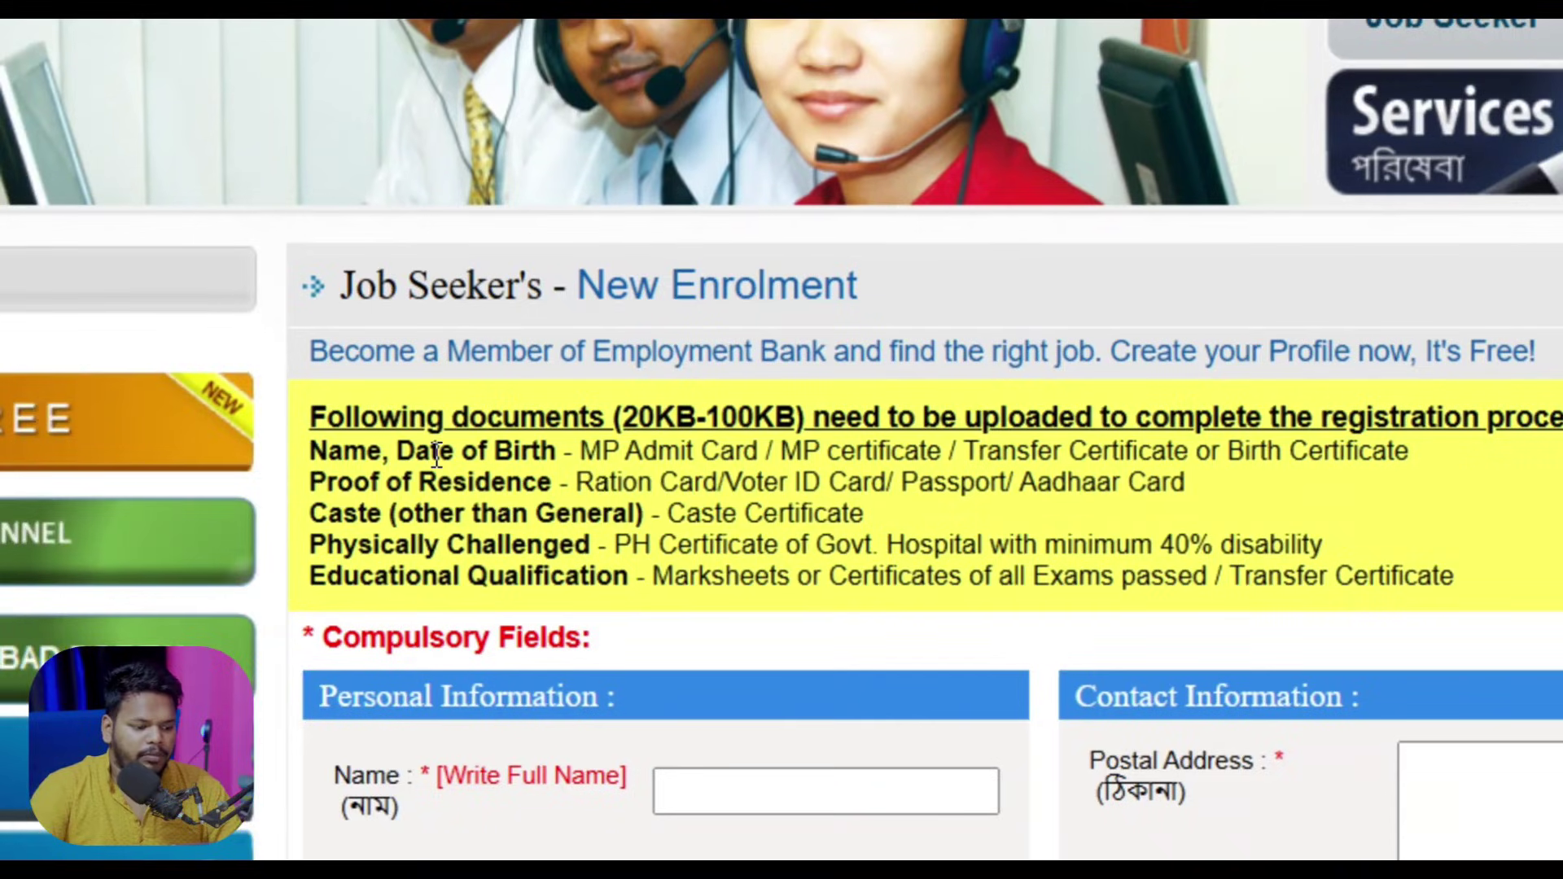
drag(436, 454, 559, 452)
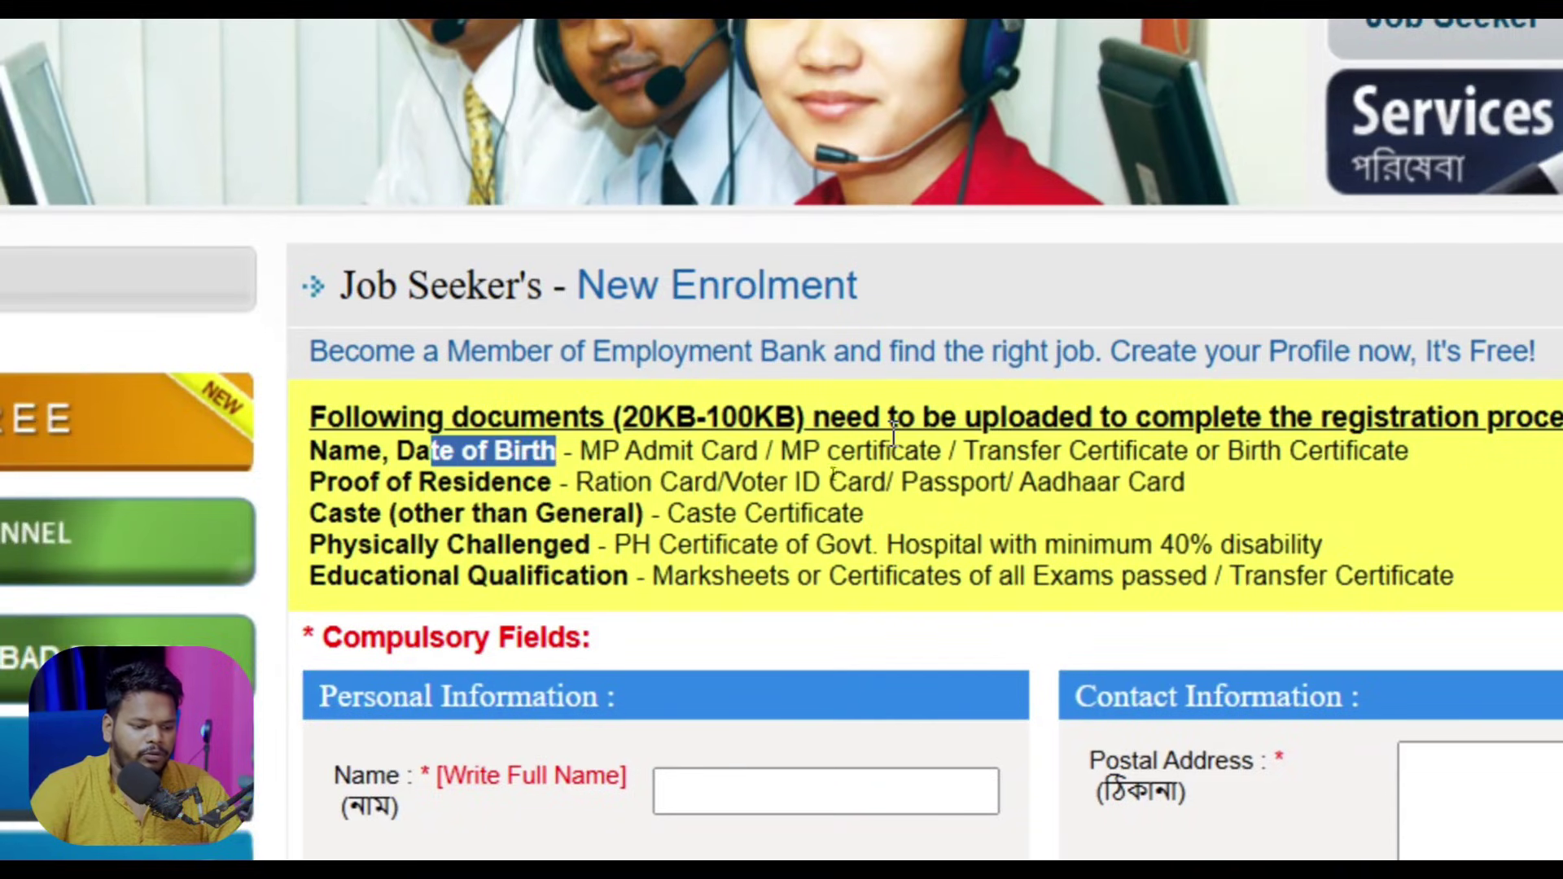
click(713, 428)
drag(823, 456, 857, 461)
drag(1035, 453, 1117, 453)
drag(1248, 460, 1403, 460)
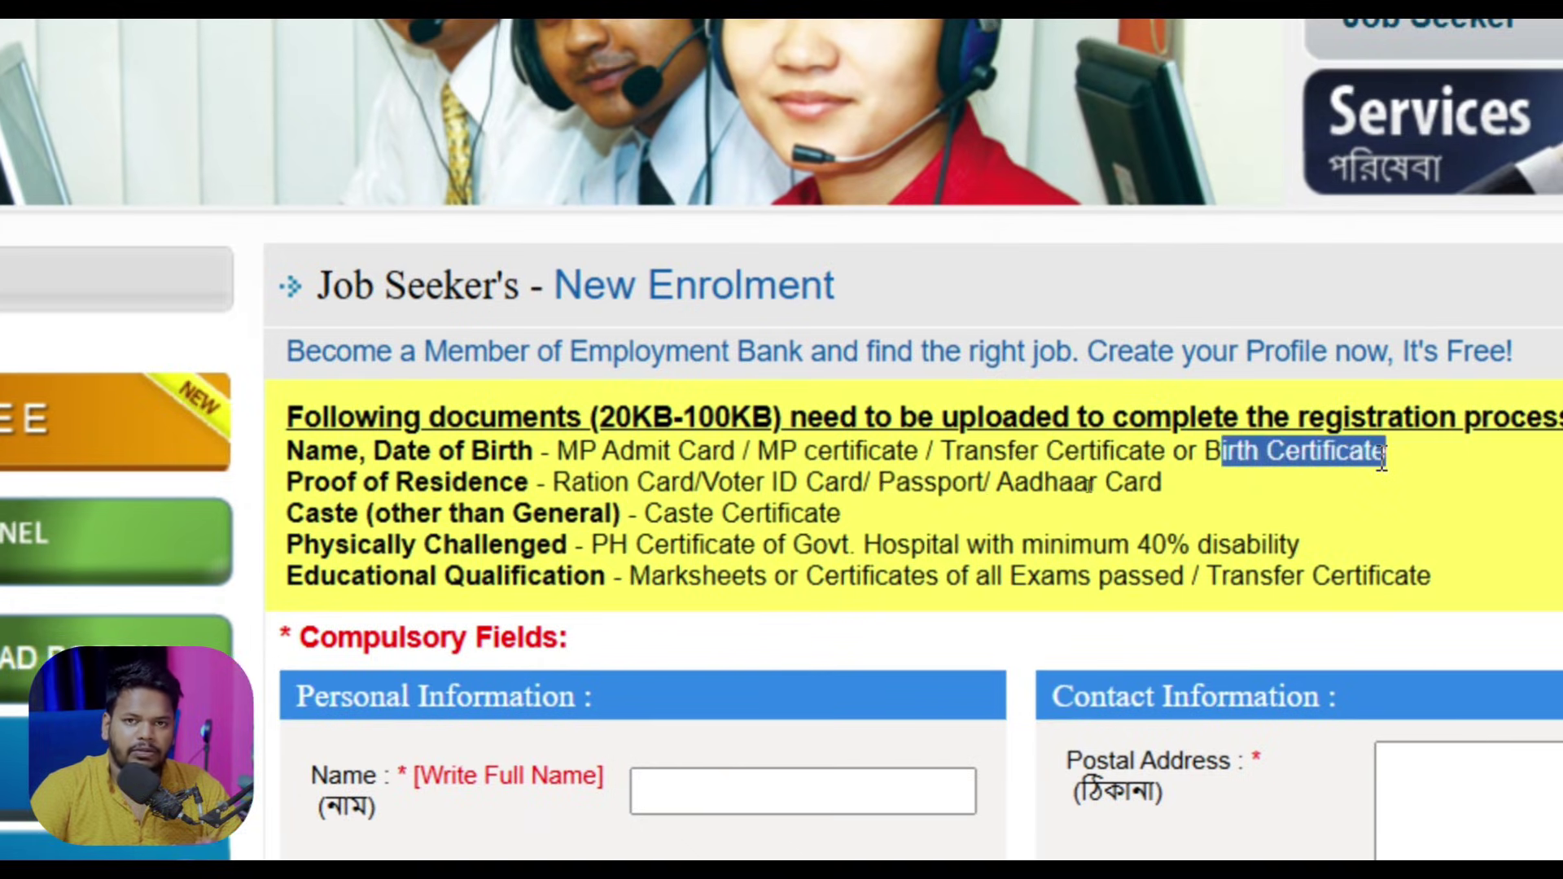
click(1319, 457)
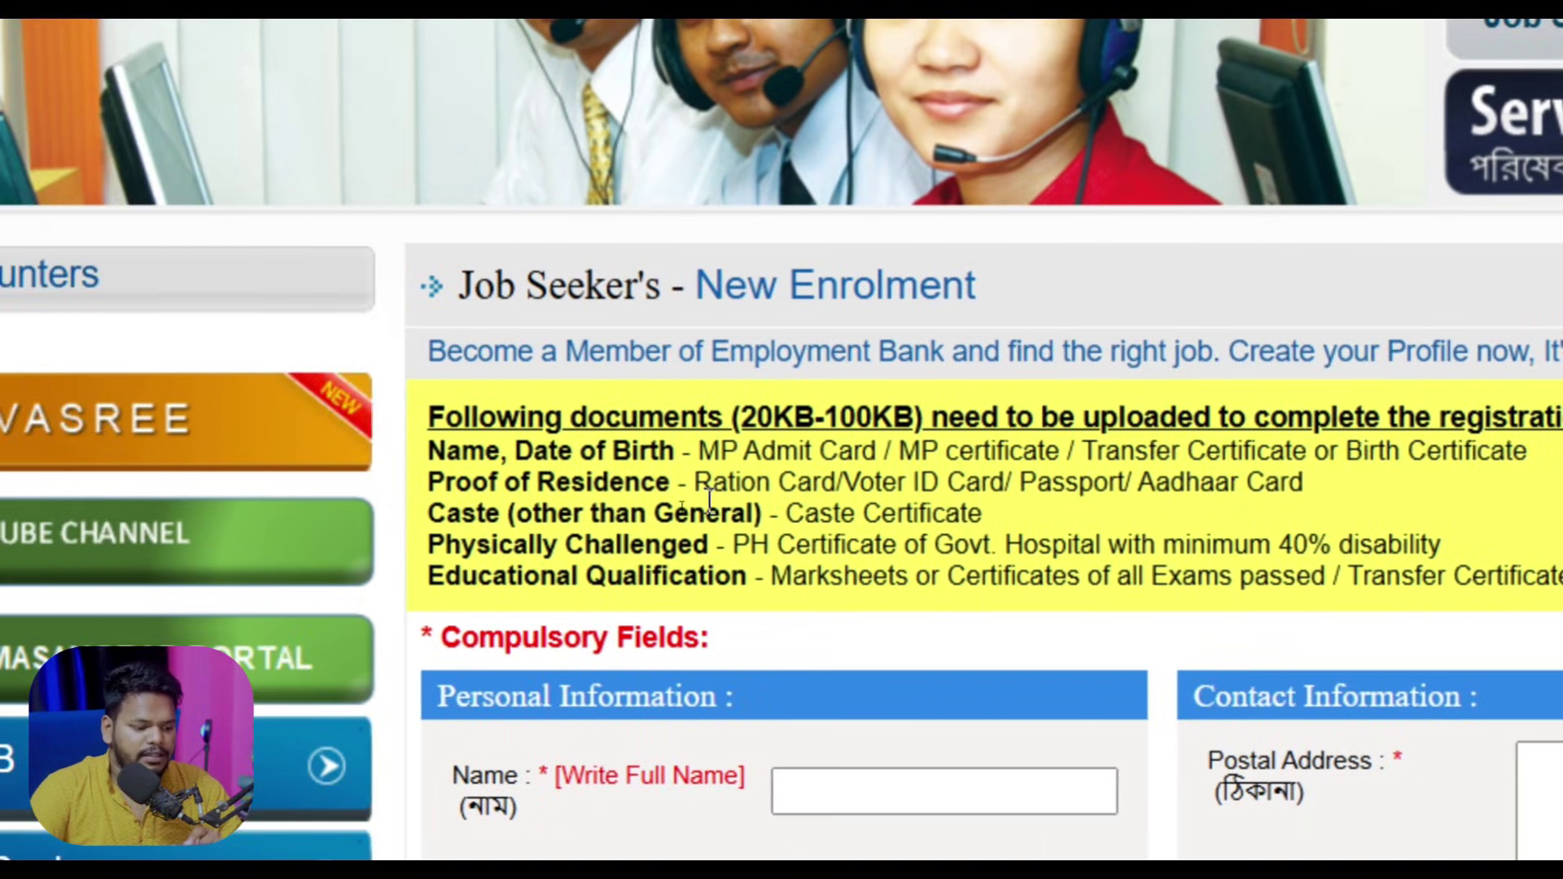
drag(737, 482, 1284, 474)
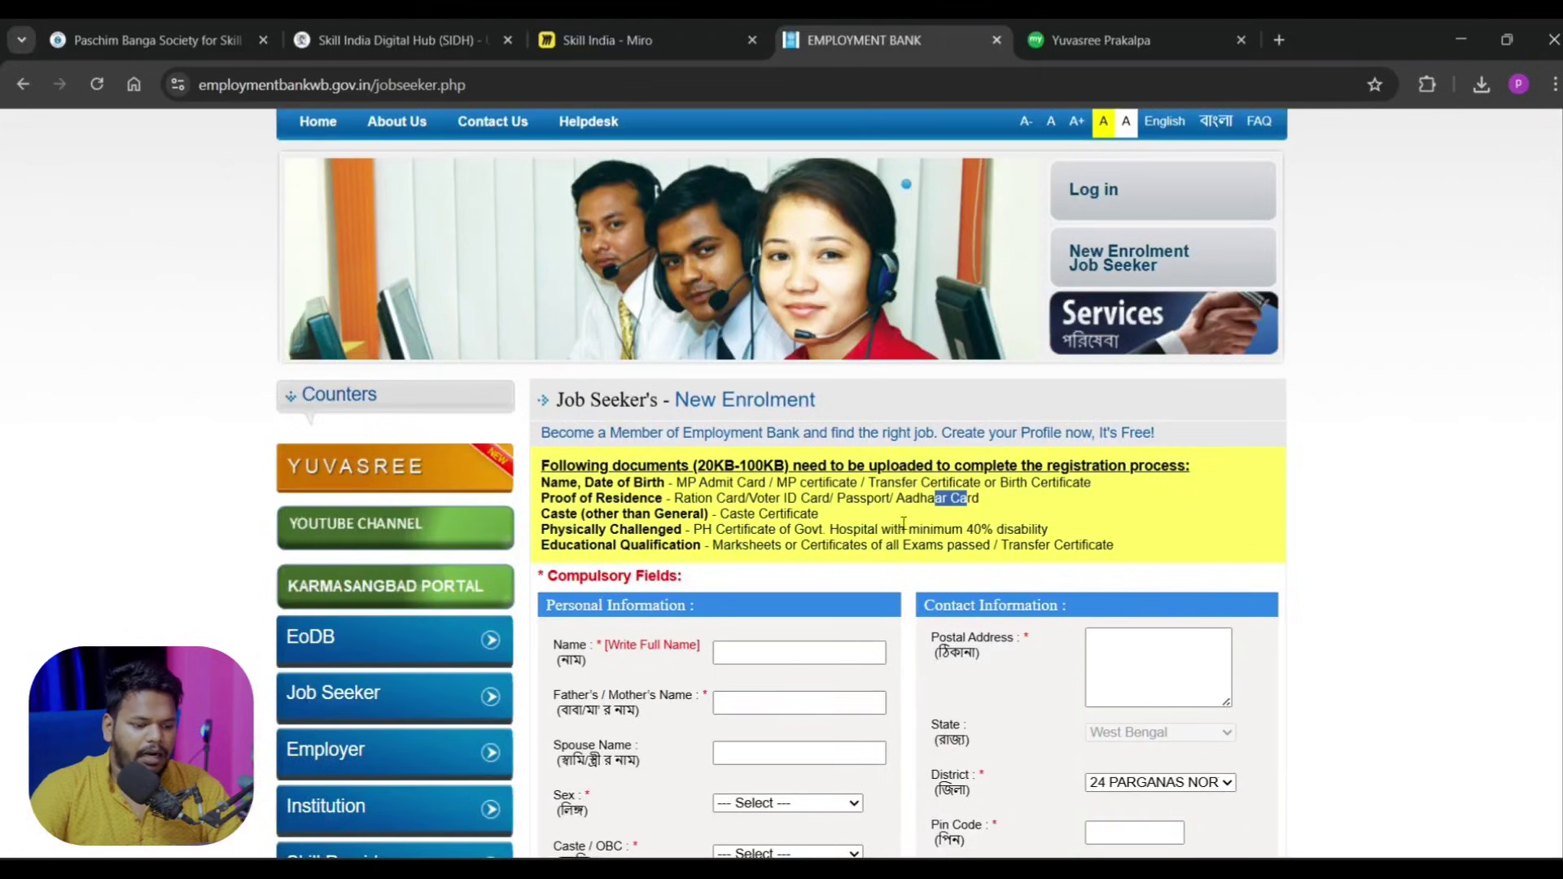
- Review the personal and contact information fields of the enrolment form again
scroll(1056, 570, down, 4)
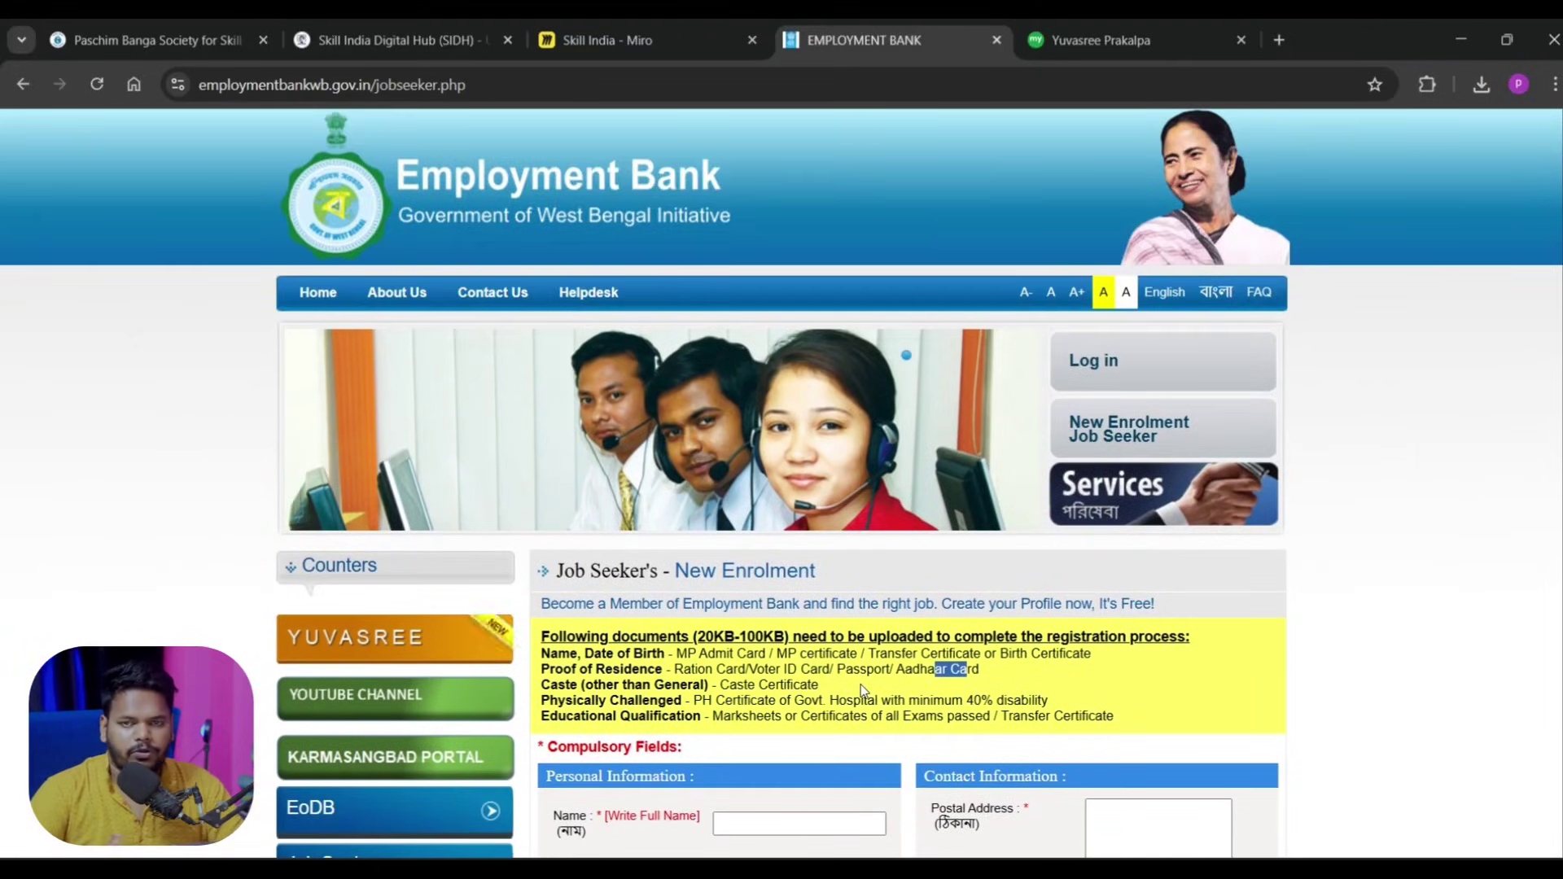
scroll(1112, 675, down, 5)
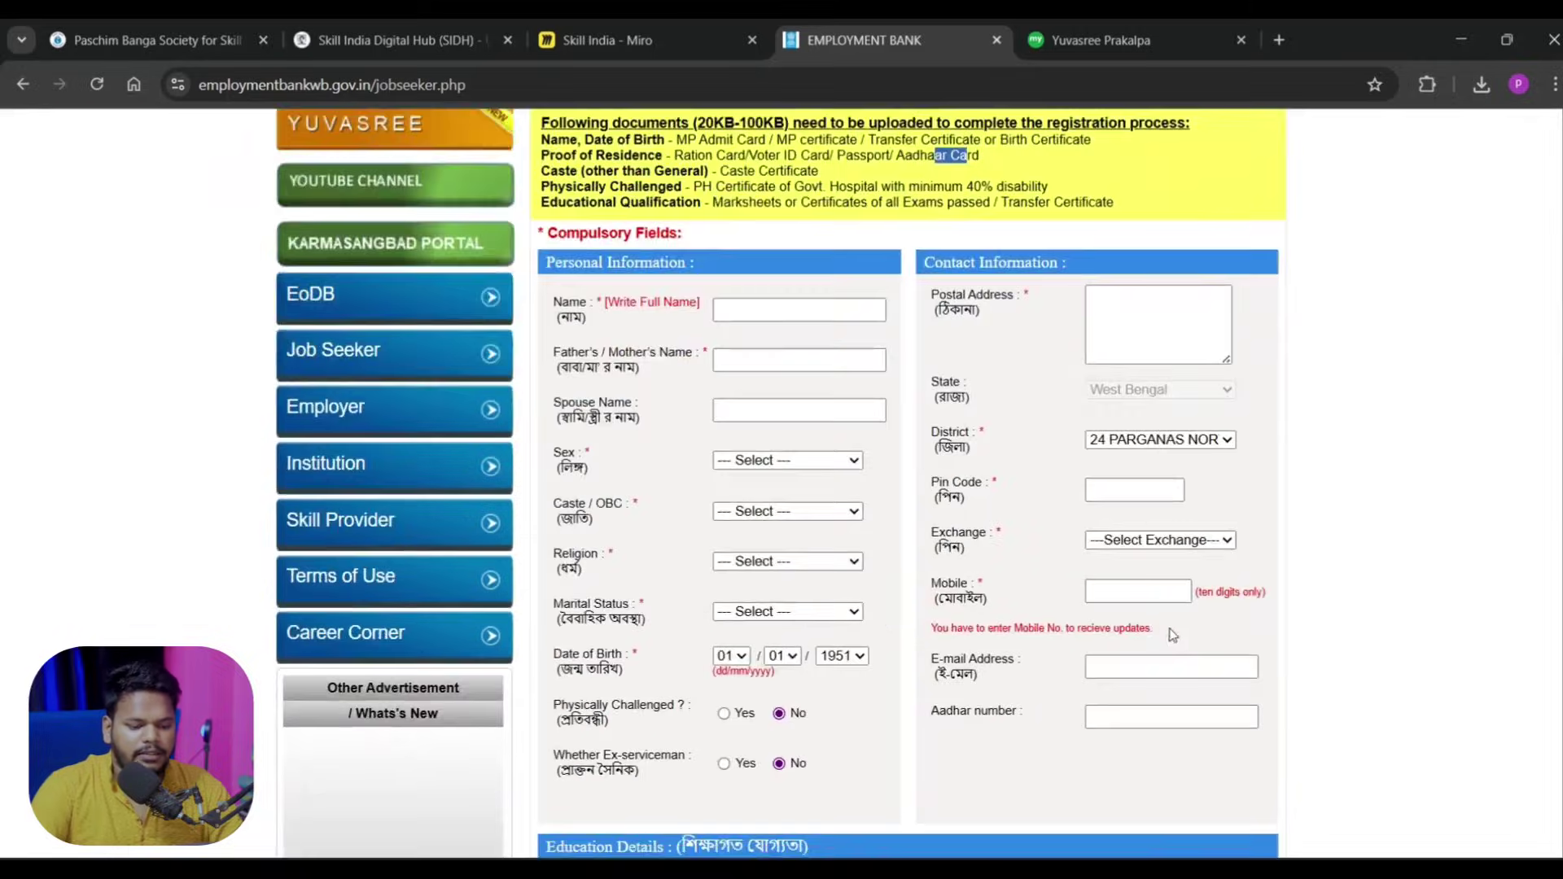